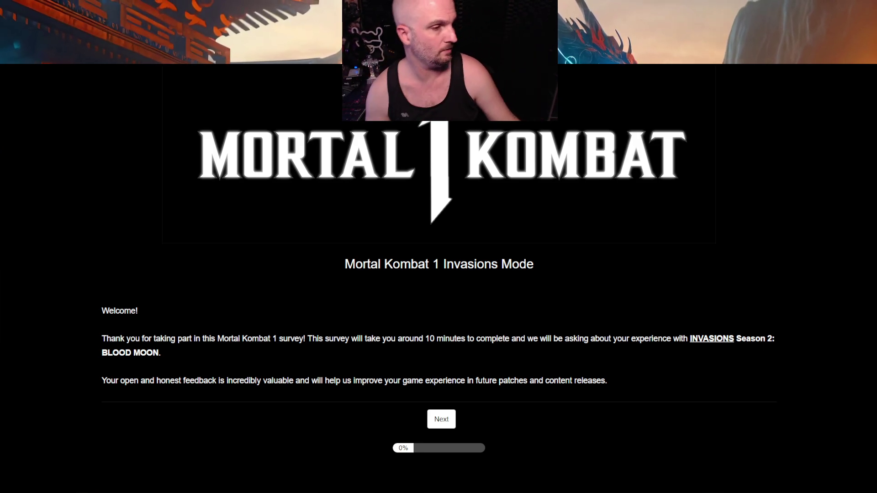
Leave the welcome page and start the survey at question 1 about Season 1: The Spectre
key(Tab)
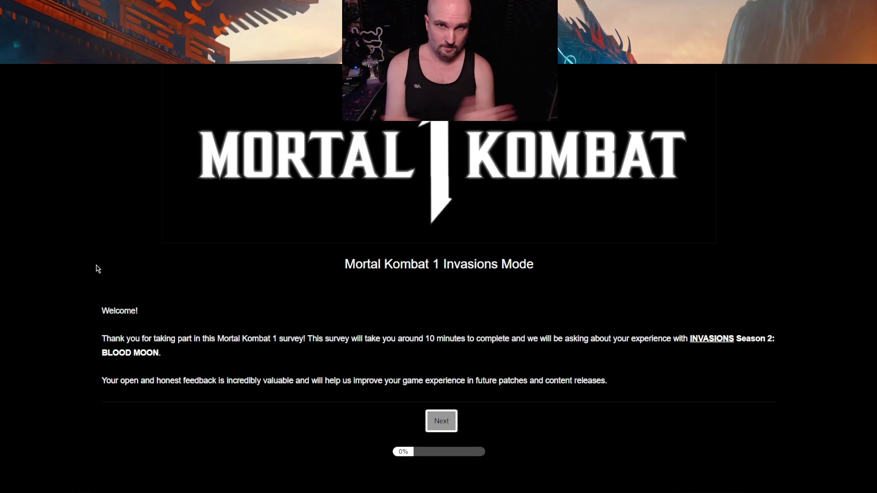
key(Return)
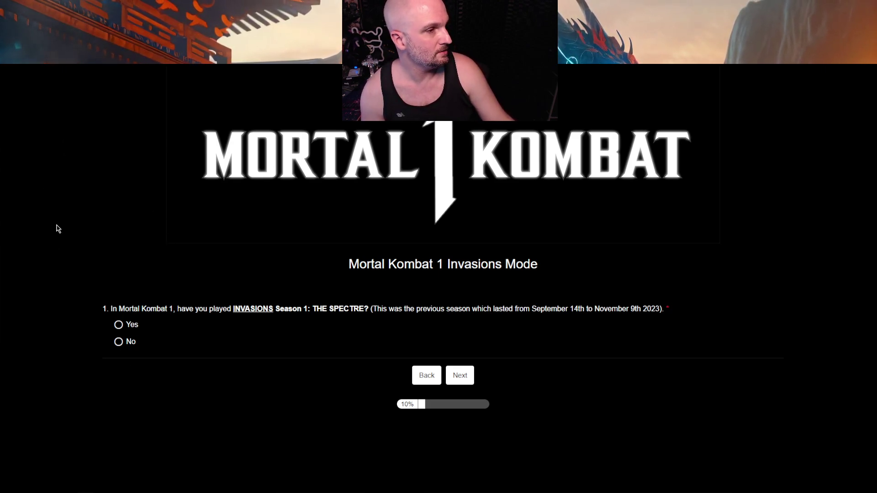
Answer Yes to playing Season 1: The Spectre and Yes to stopping before November 9th
click(121, 325)
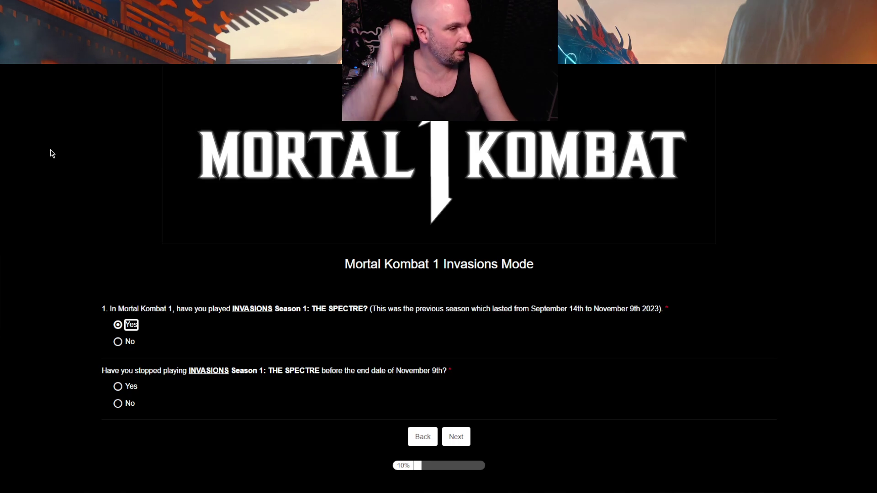
click(118, 386)
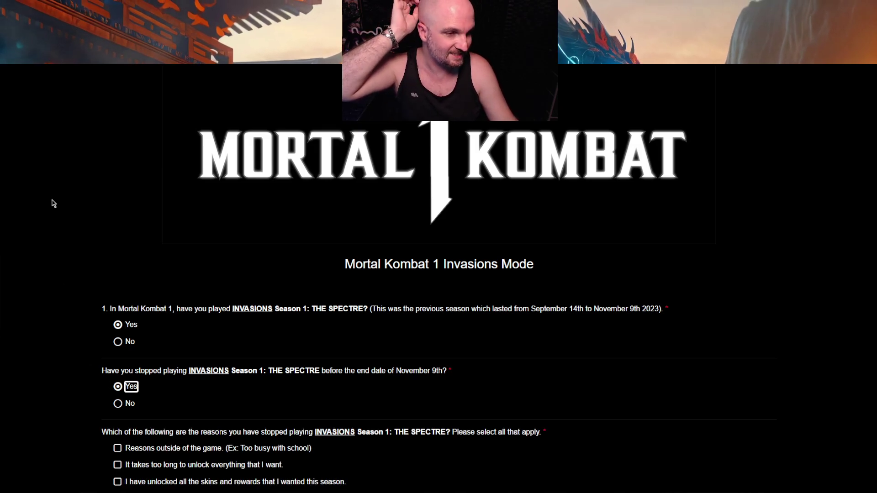
Tick unlocks taking too long and lack of story as reasons for stopping
scroll(38, 173, down, 1)
scroll(38, 173, down, 4)
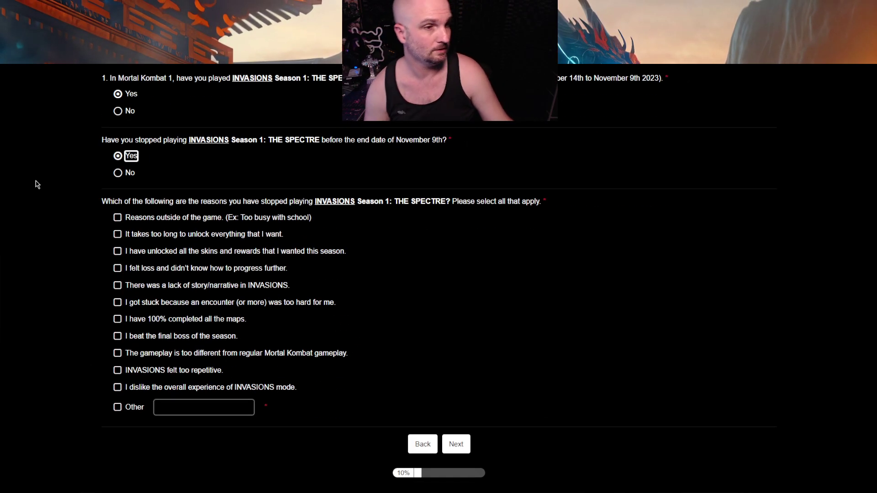
click(121, 221)
click(120, 221)
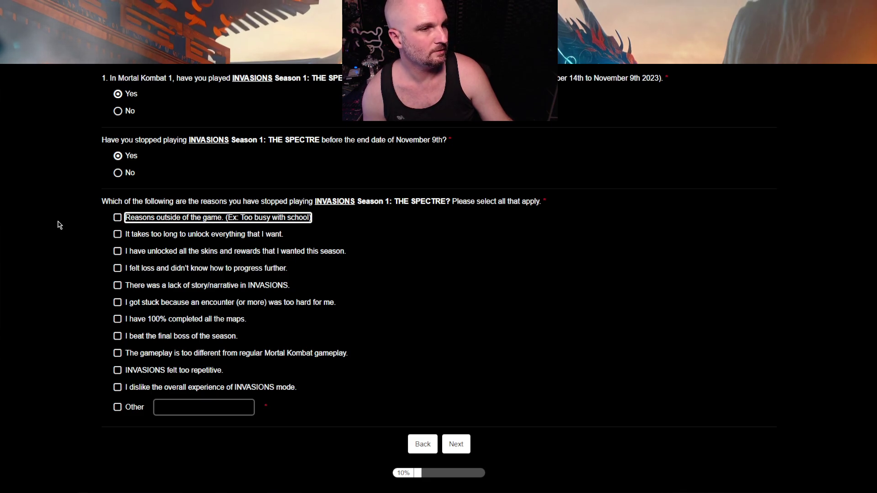
click(70, 236)
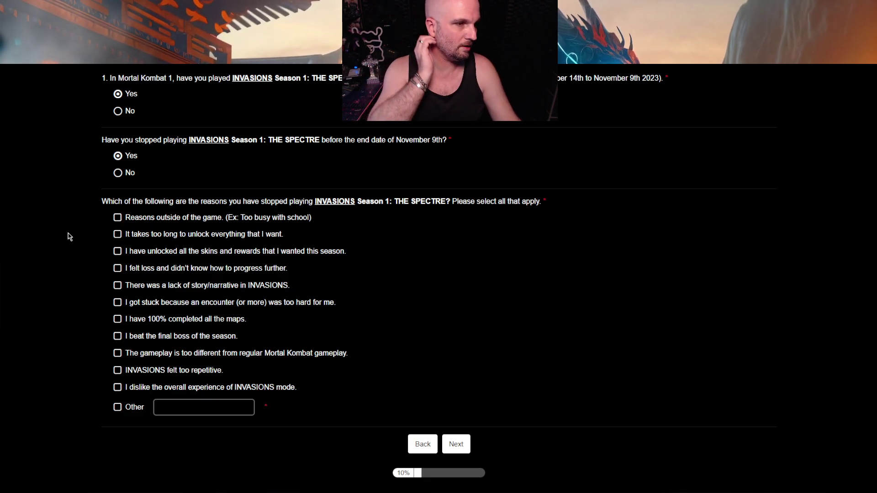
click(119, 237)
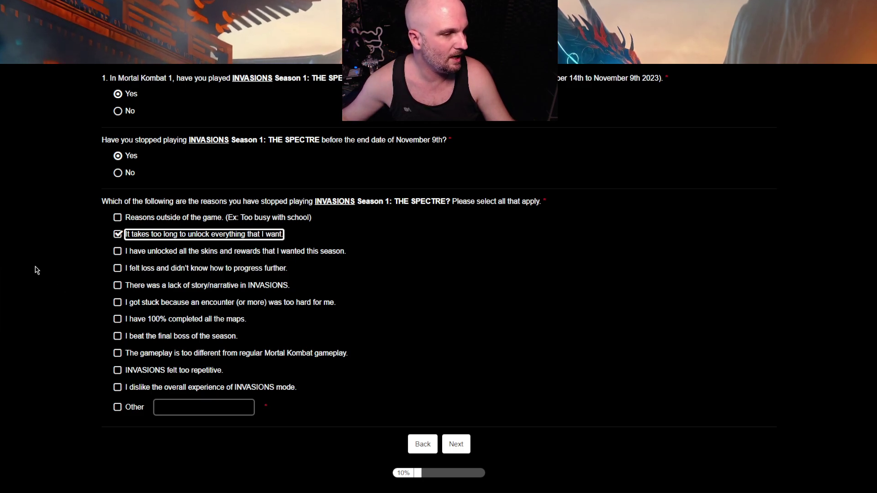
click(118, 286)
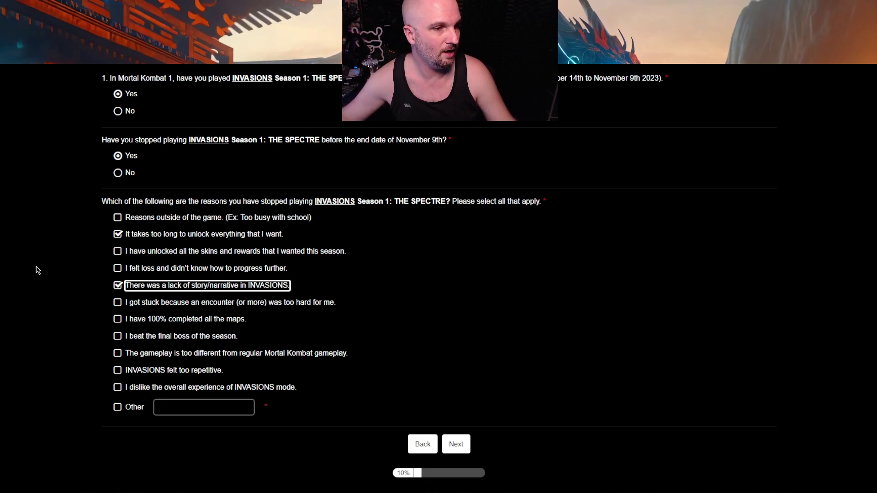
Also tick maps 100% completed, final boss beaten, too repetitive, overall dislike, and Other
click(113, 321)
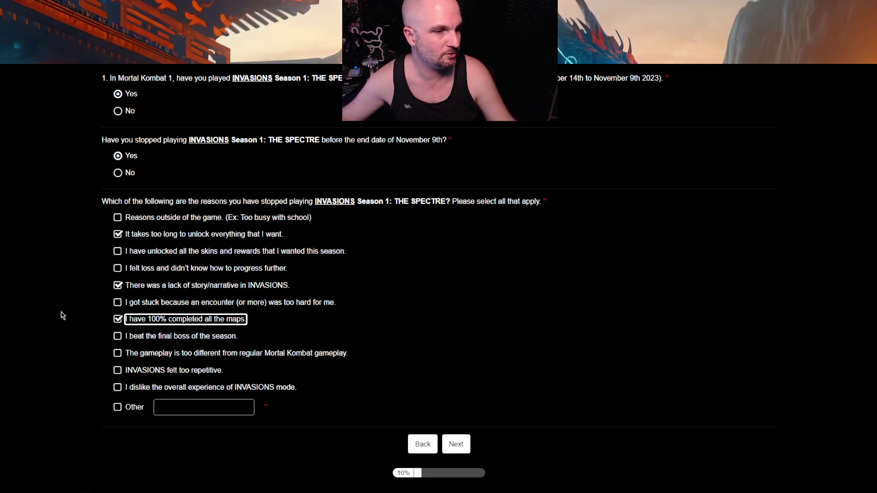
click(73, 321)
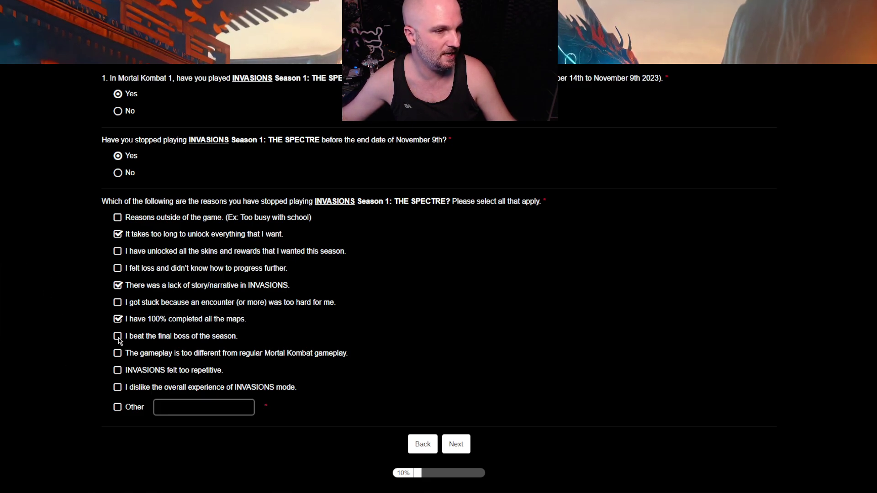
click(118, 338)
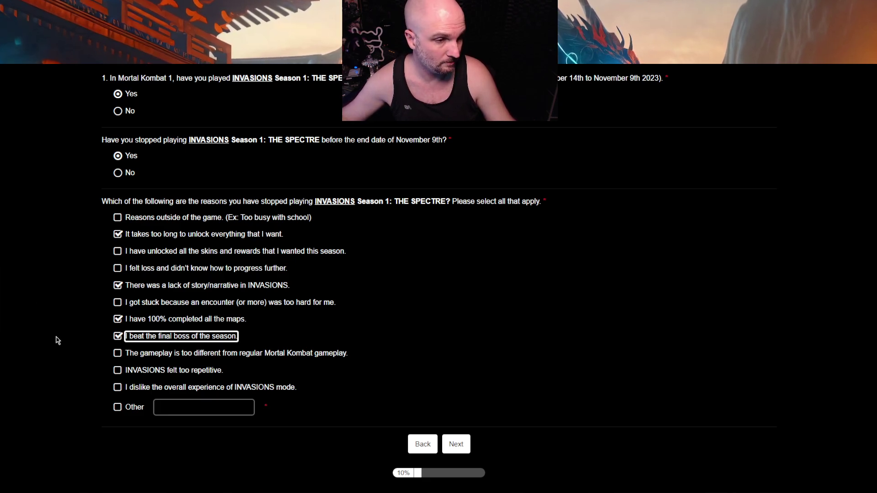
click(118, 373)
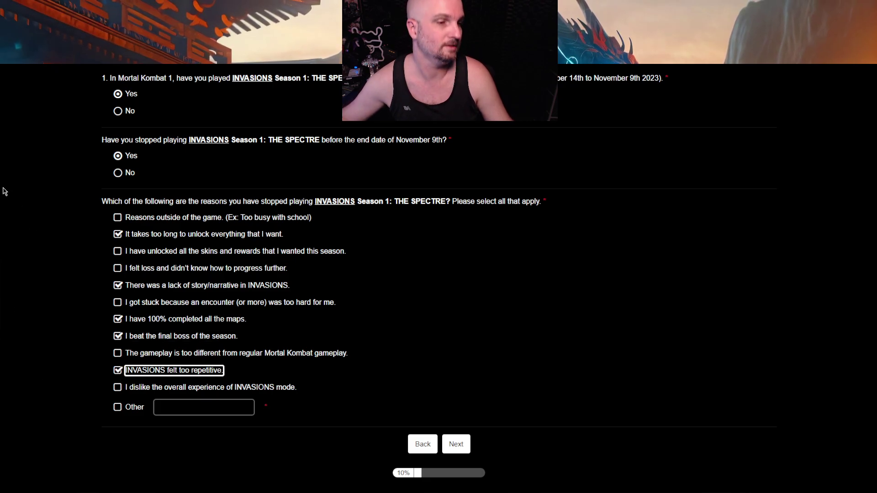
click(118, 388)
click(158, 407)
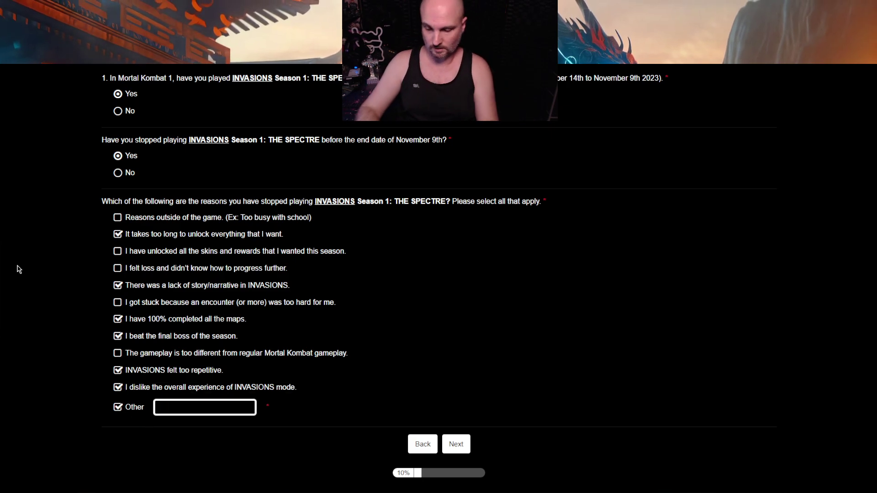
Give a joking Other reason ending 'driven naked across a field of broken glass' and advance to question 4
text(I would rather)
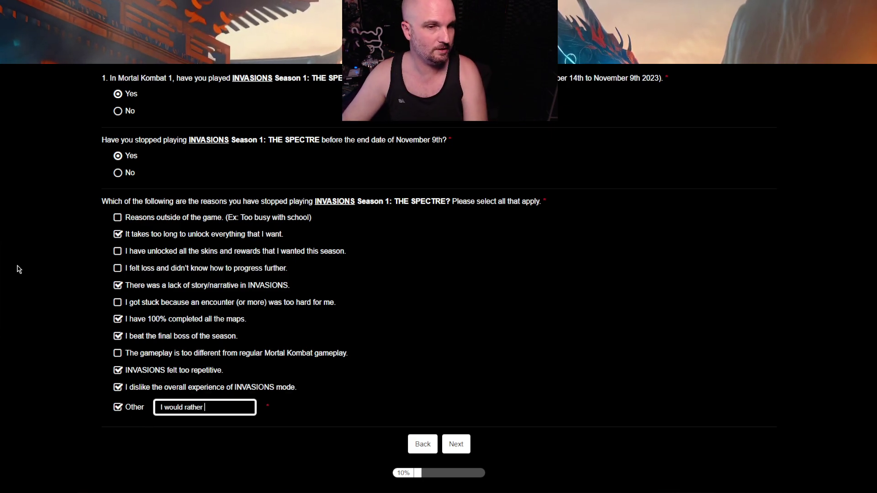
text(tie my otn)
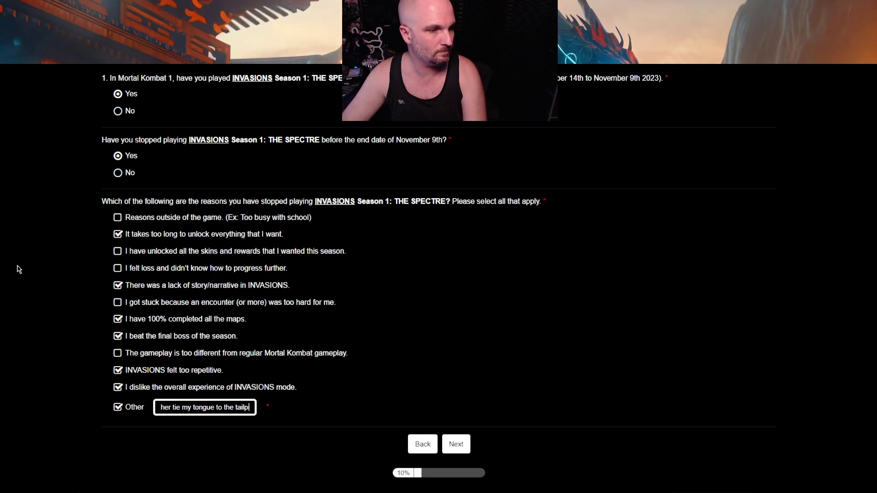
text(e of your car)
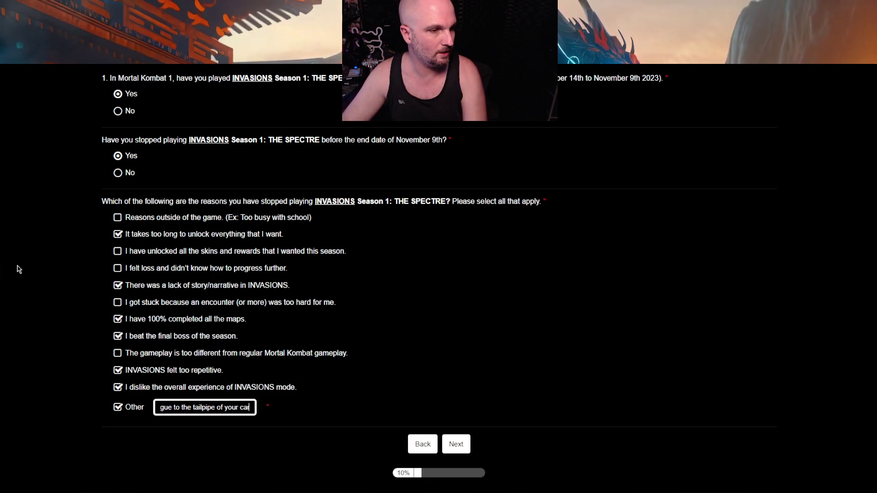
text( and be driven na)
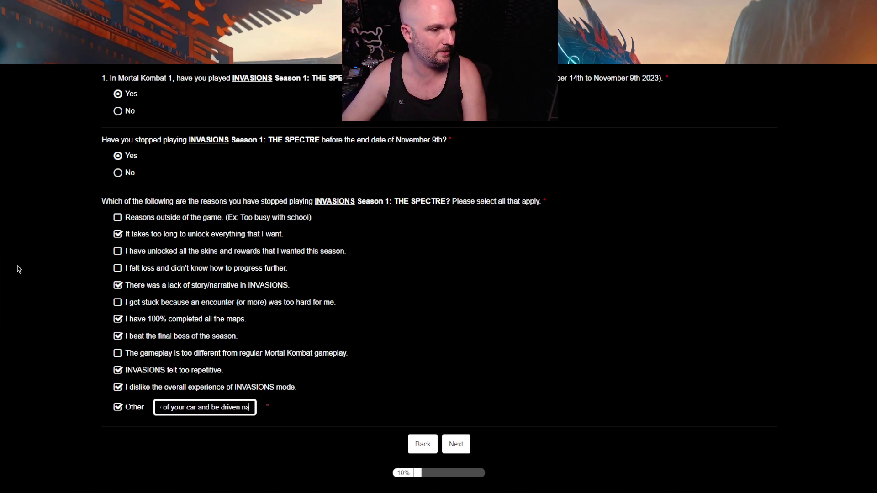
text(ked across a)
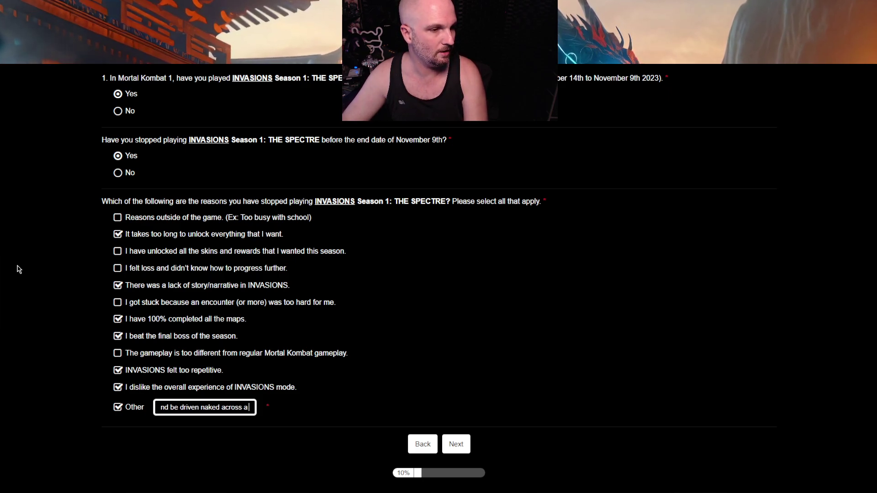
text( field of broken )
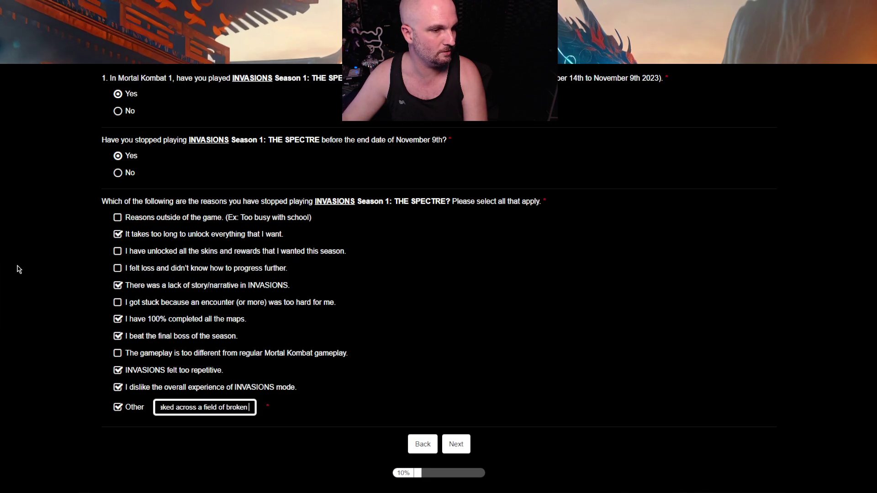
text(glass)
key(Tab)
key(Tab)
key(Return)
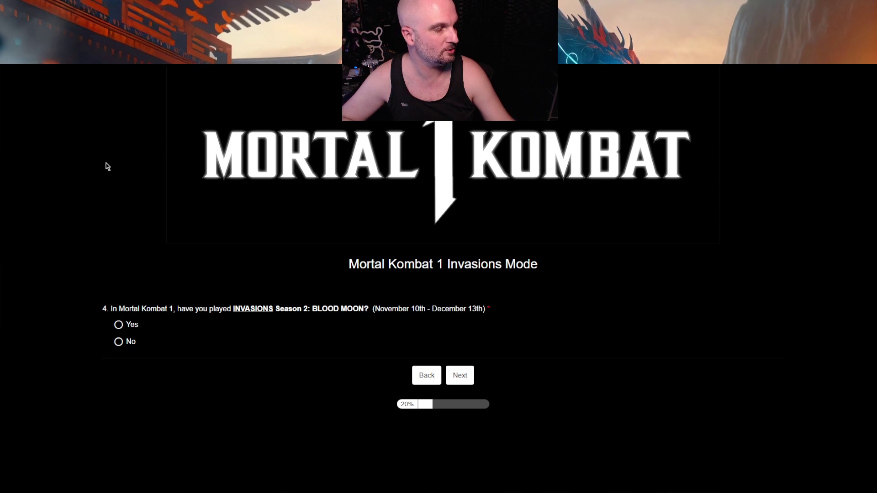
Answer Yes to playing Season 2: Blood Moon and move on to questions 5 and 6
click(118, 325)
click(472, 377)
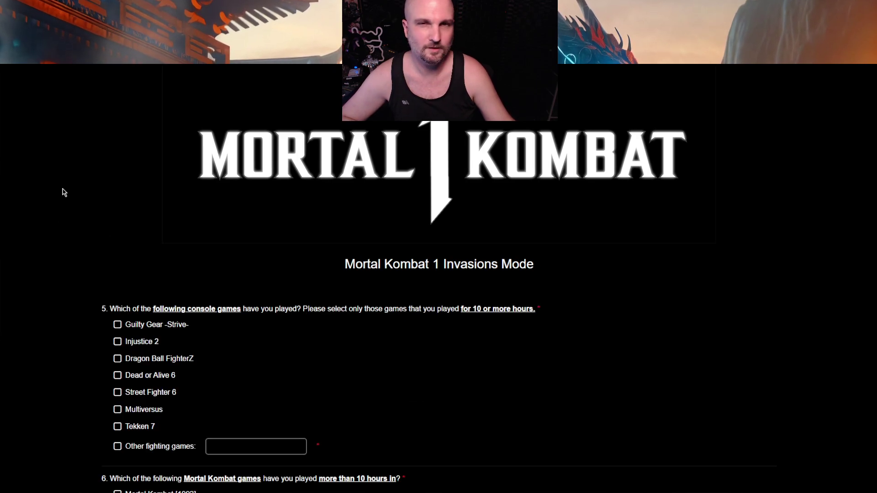
scroll(64, 189, down, 1)
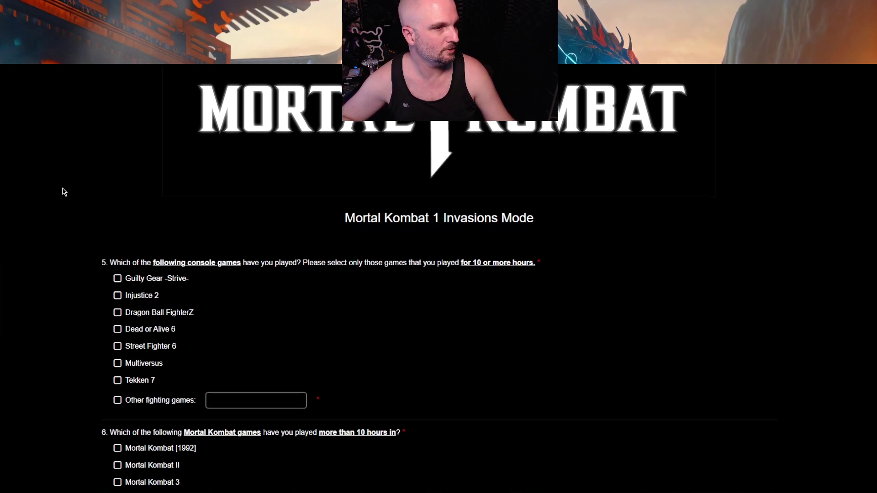
scroll(64, 192, down, 2)
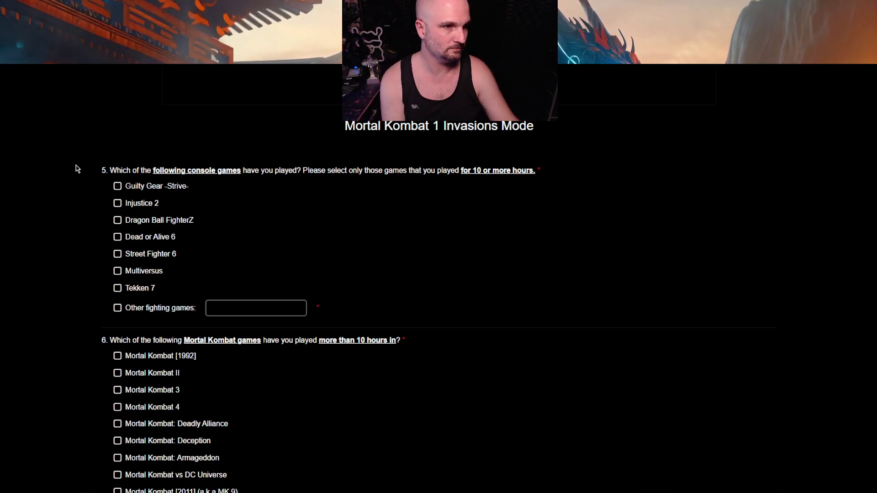
Tick Guilty Gear -Strive-, Injustice 2, Dragon Ball FighterZ, Dead or Alive 6, Street Fighter 6, Multiversus, Tekken 7, and Other
click(118, 187)
click(119, 204)
click(119, 221)
click(118, 237)
click(118, 254)
click(118, 272)
click(118, 288)
click(119, 307)
List Fighting Angel, Jojo's Bizarre Adventure, Jump Force, Killer Instinct, Ex Fighting Layer, THE GREAT MORTAL KOMBAT 9 (2011) as other games
click(241, 308)
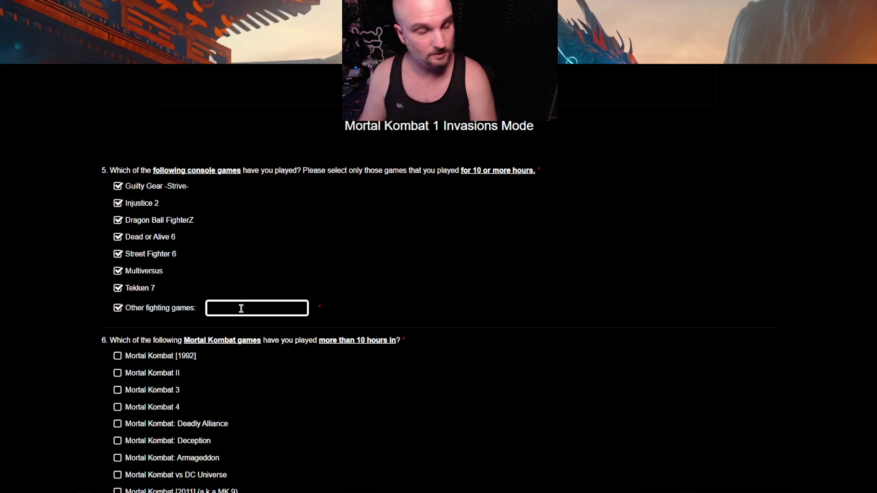
text(Fighting Angel)
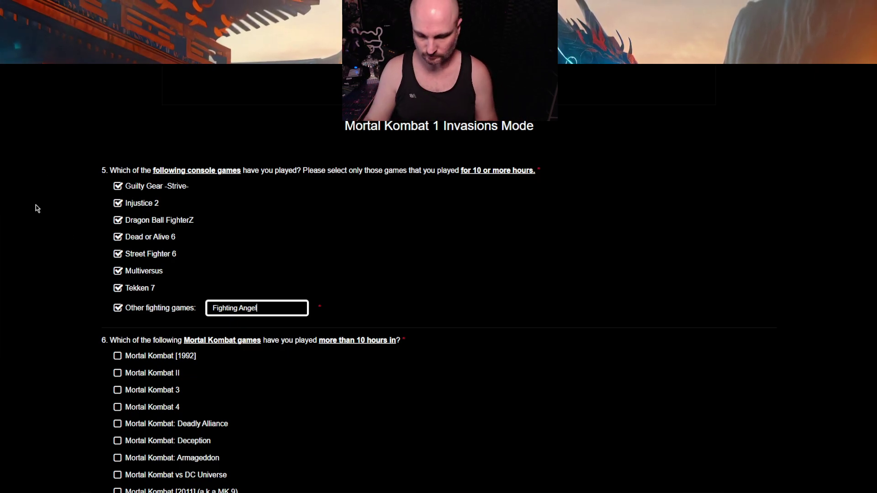
text(,)
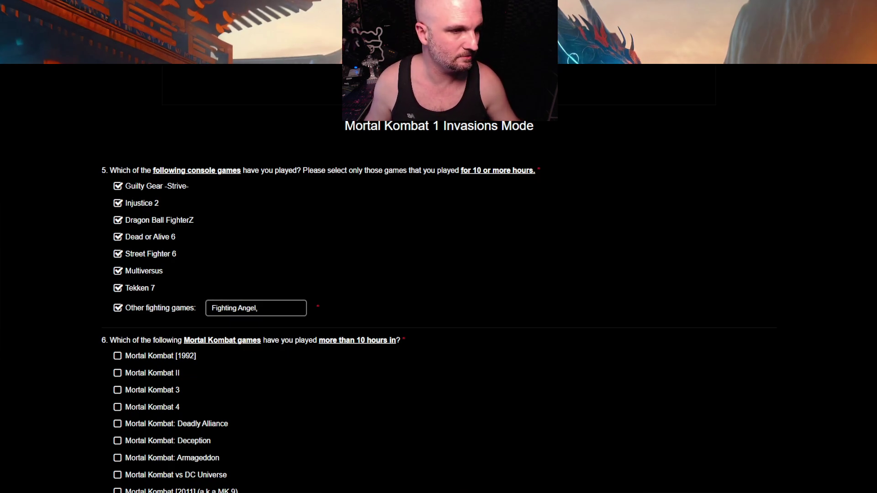
key(Tab)
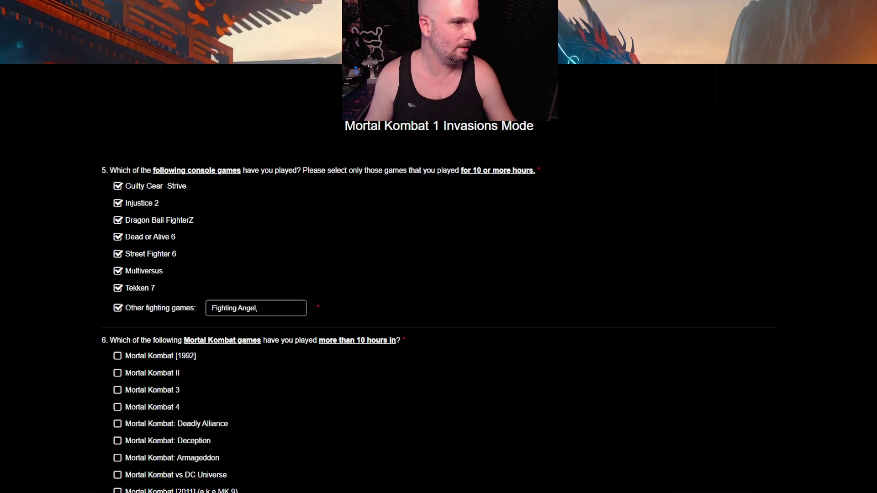
click(259, 307)
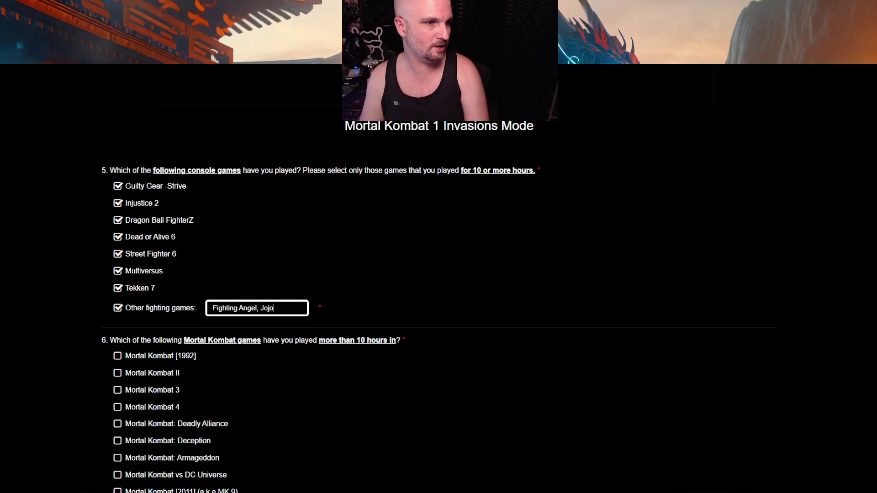
text(Jojo Biz)
key(BackSpace)
key(BackSpace)
key(BackSpace)
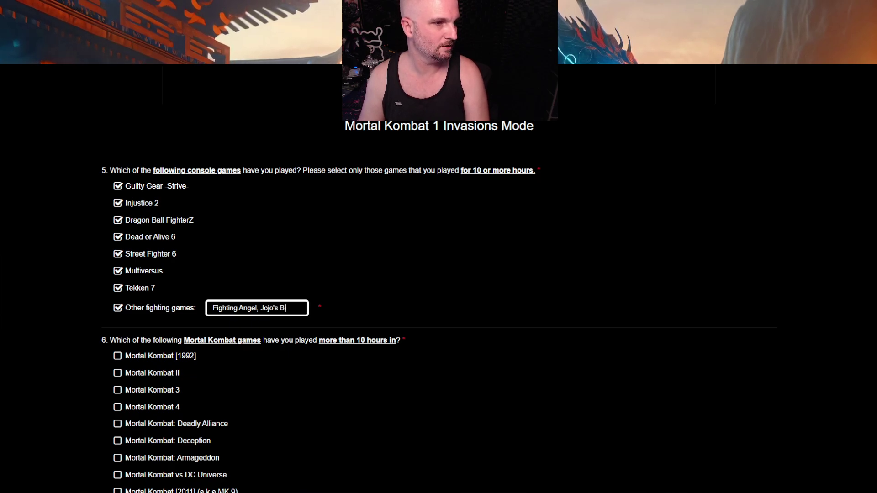
text('s Bizarre Adventure,)
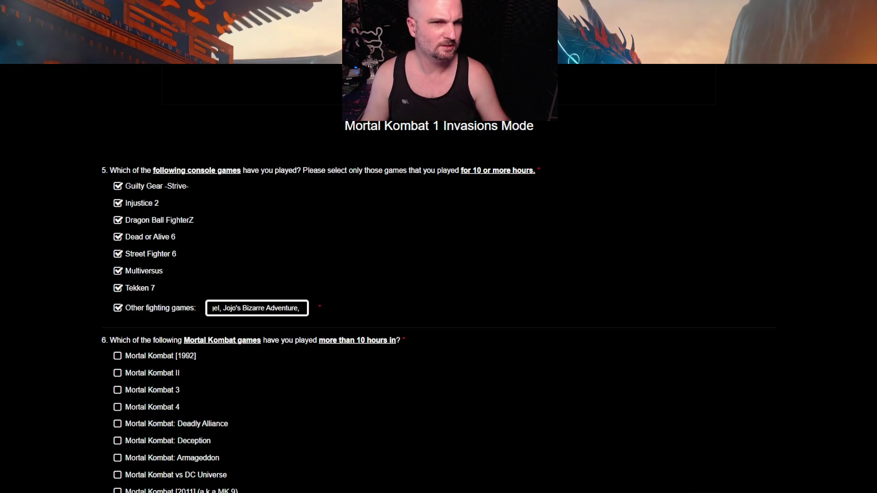
text( Jump Force, )
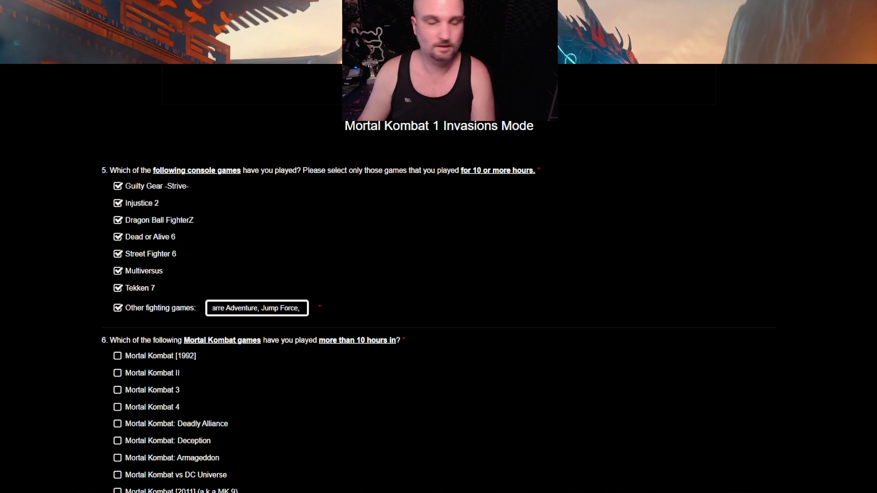
text(Killer Inst)
text(inct, )
text(Ex Fight)
text(ing Layer,)
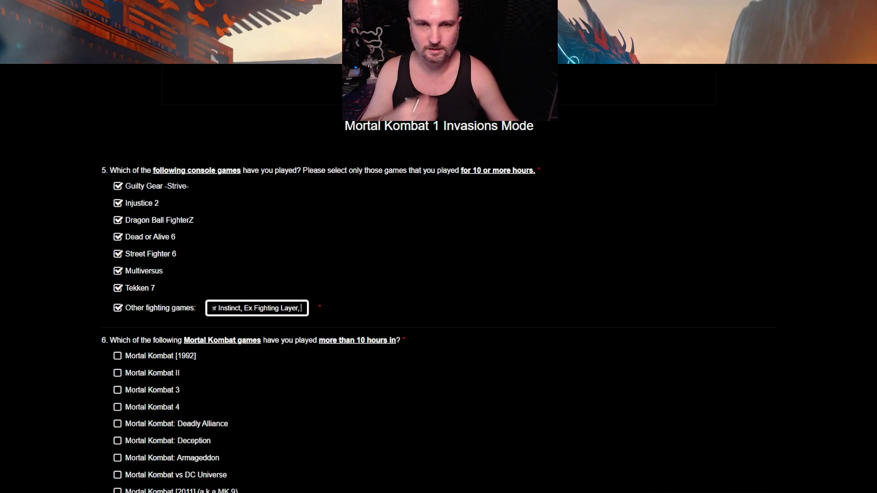
text(THE GREAT MOR)
text(TAL KOMBAT 98)
key(BackSpace)
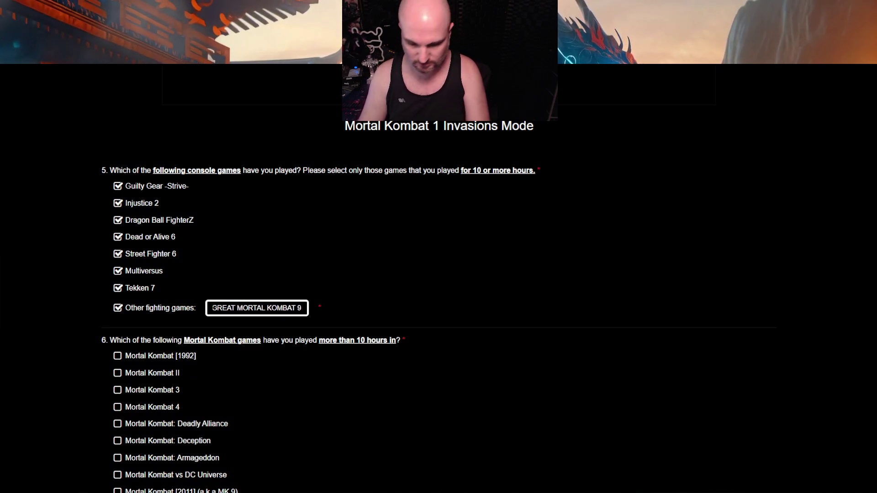
text((2001)
key(BackSpace)
key(BackSpace)
text(11))
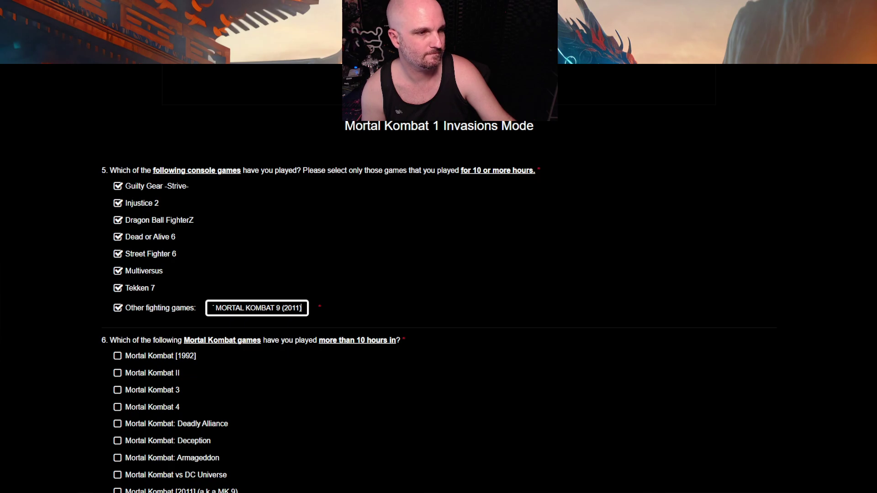
key(Home)
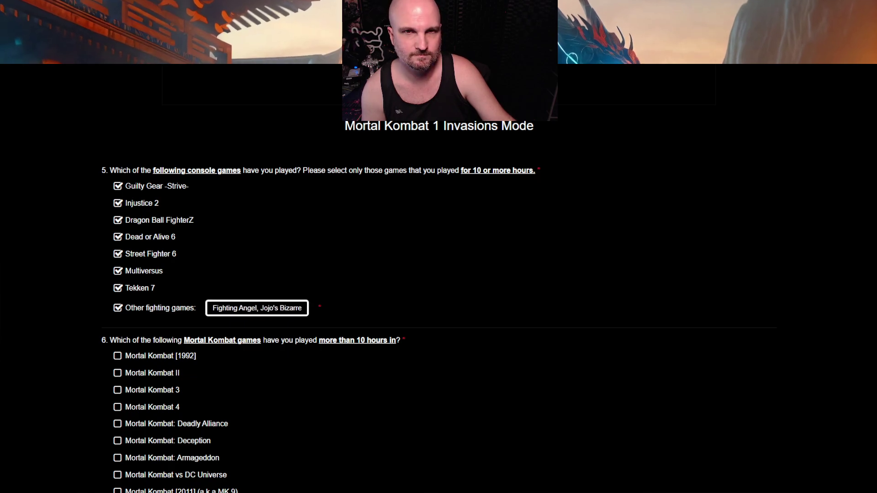
Tick every Mortal Kombat game from Mortal Kombat [1992] through the Mortal Kombat 11 Aftermath DLC
scroll(81, 260, down, 4)
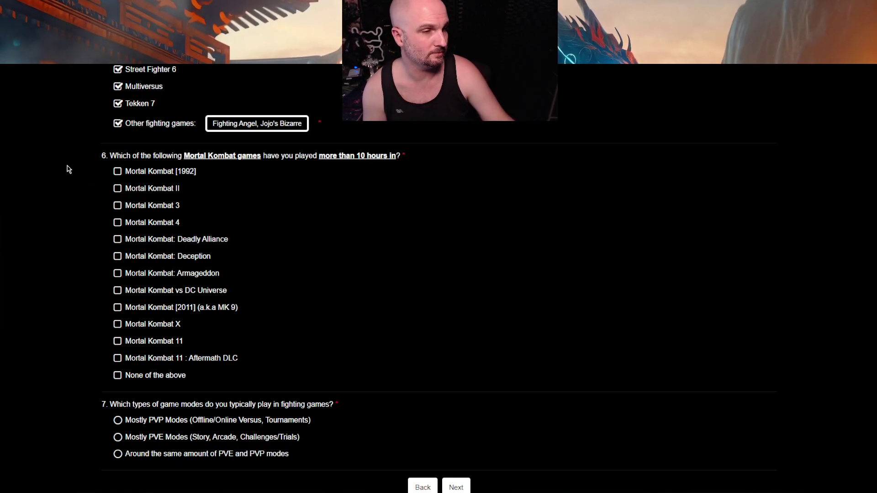
click(122, 173)
click(117, 188)
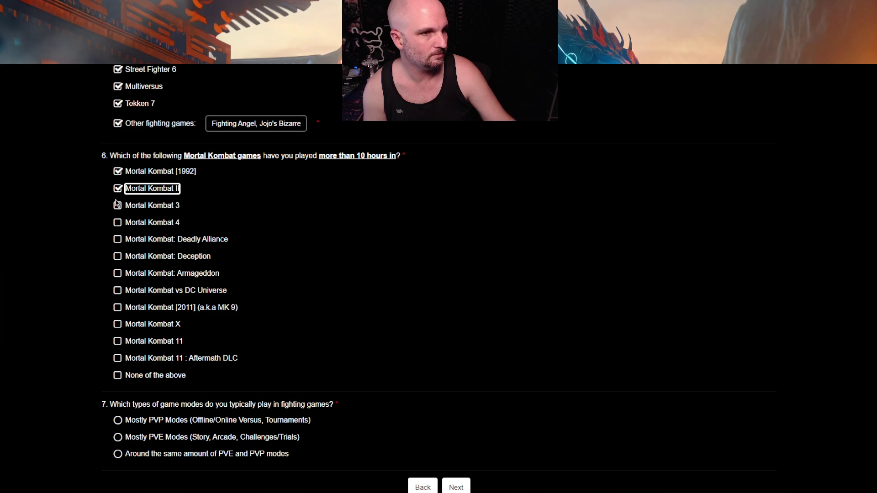
click(118, 205)
click(118, 222)
click(118, 242)
click(121, 259)
click(118, 276)
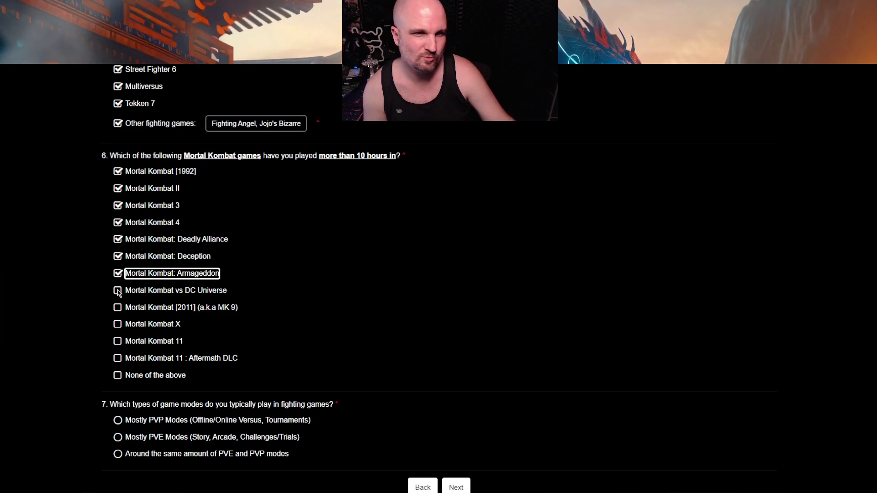
click(118, 292)
click(118, 309)
click(117, 325)
click(118, 341)
click(118, 359)
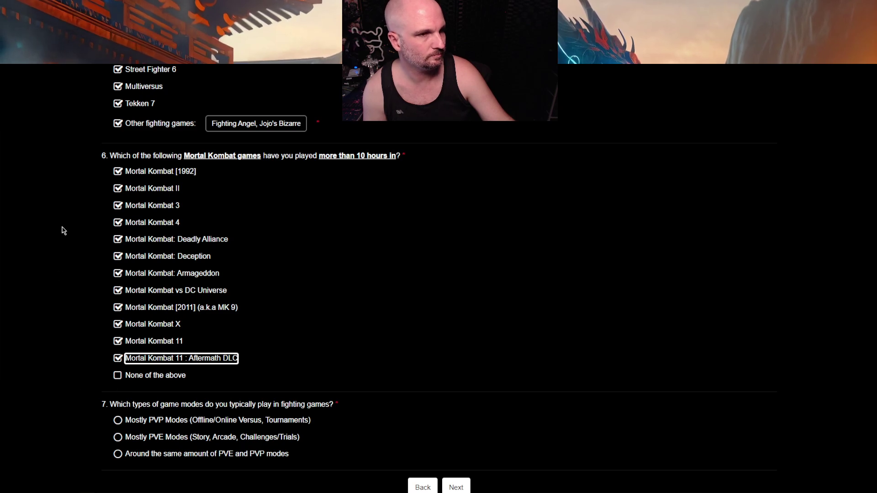
Answer Mostly PVE Modes for the game-modes question and submit the page
scroll(62, 232, down, 2)
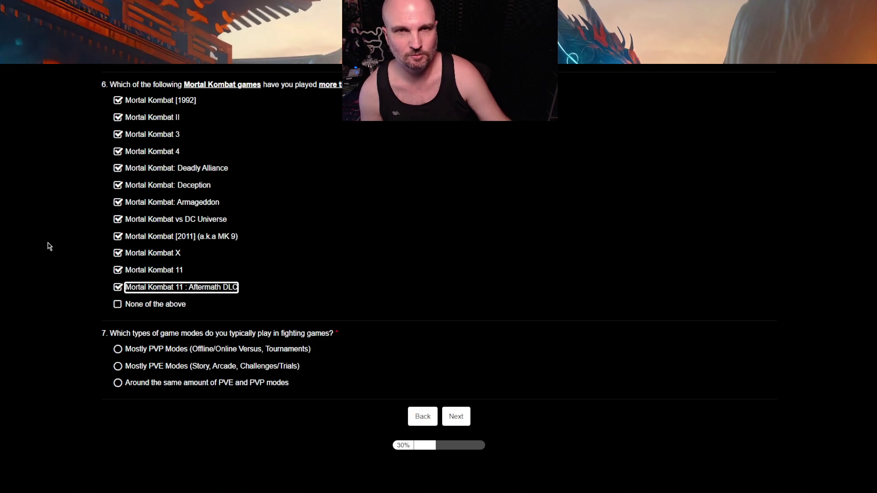
click(120, 384)
click(118, 367)
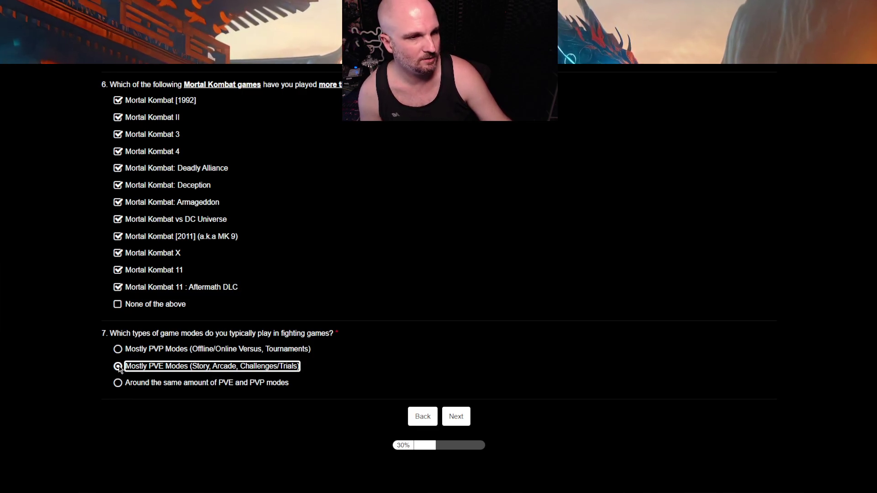
click(120, 350)
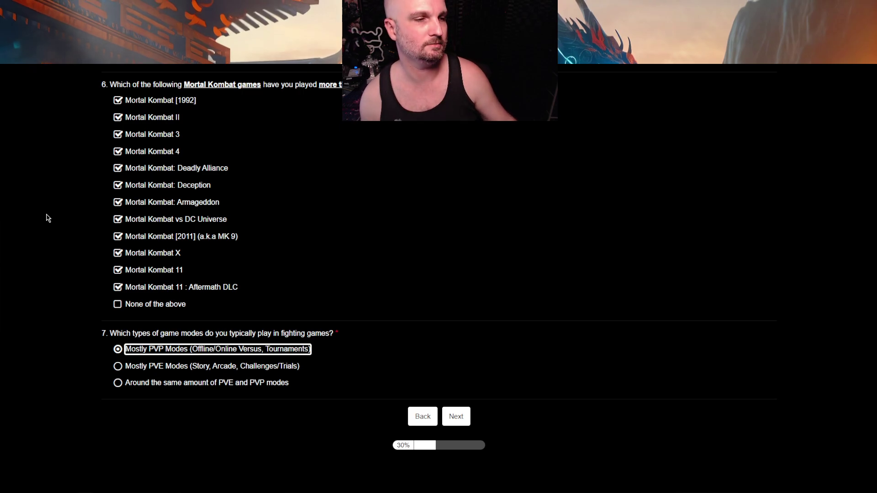
click(118, 366)
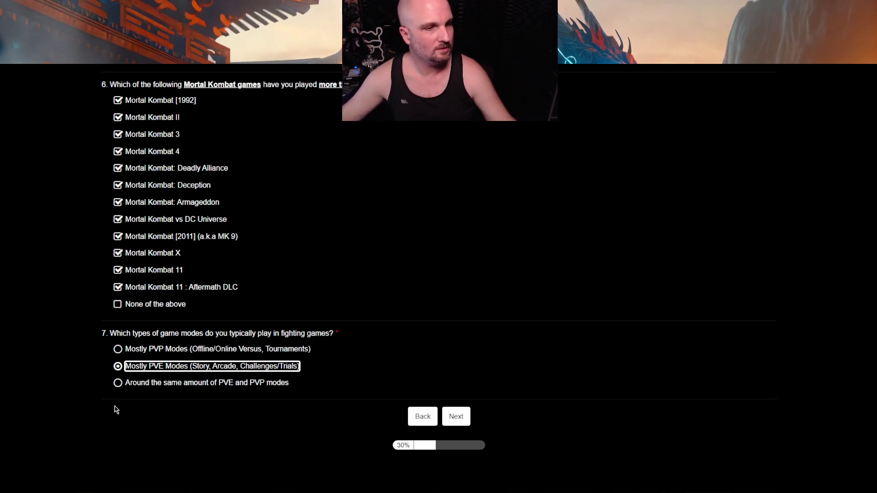
click(118, 383)
click(119, 366)
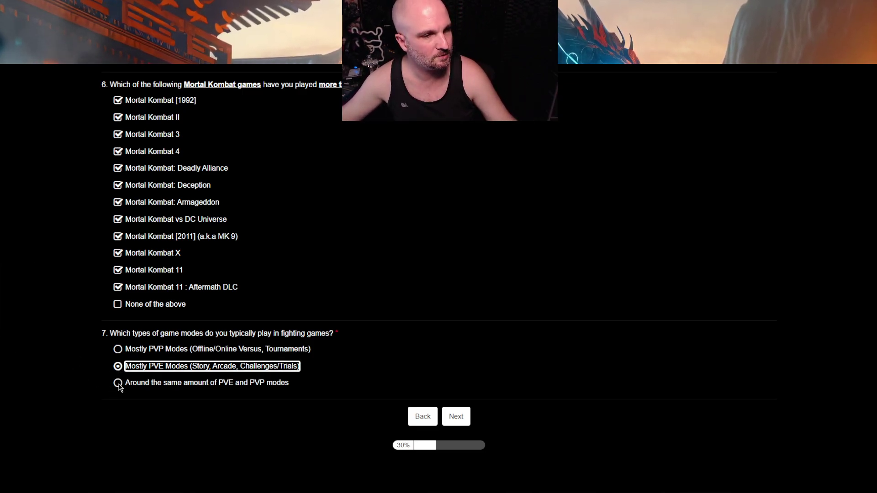
click(118, 382)
click(118, 367)
click(118, 383)
click(118, 367)
click(117, 367)
click(118, 383)
click(118, 366)
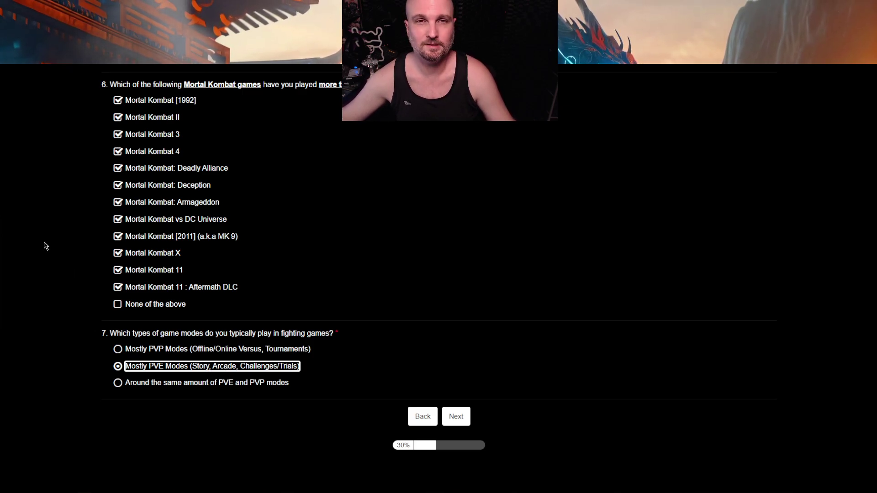
click(453, 415)
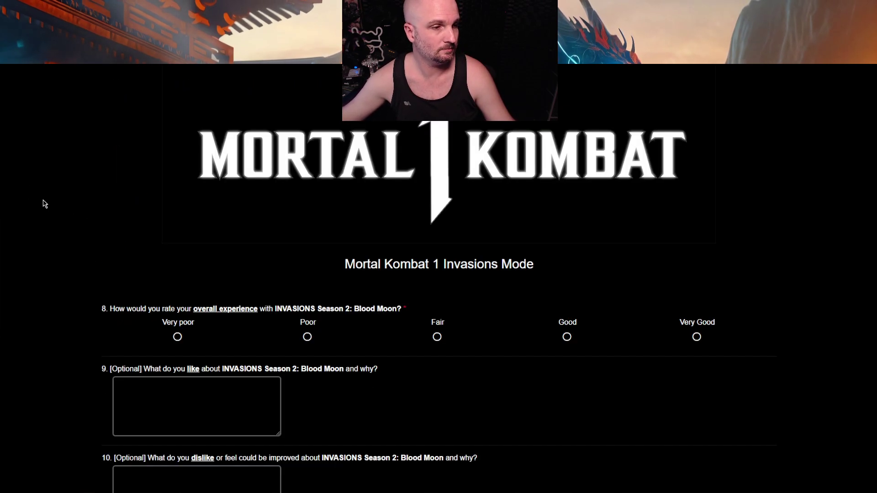
Rate Blood Moon overall as Very poor and write 'I liked...never playing it again' in the likes box
scroll(53, 176, down, 2)
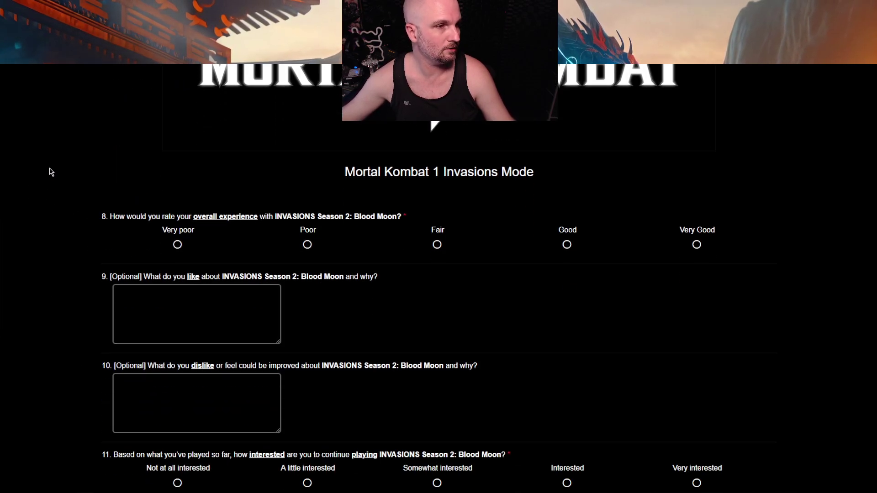
click(178, 245)
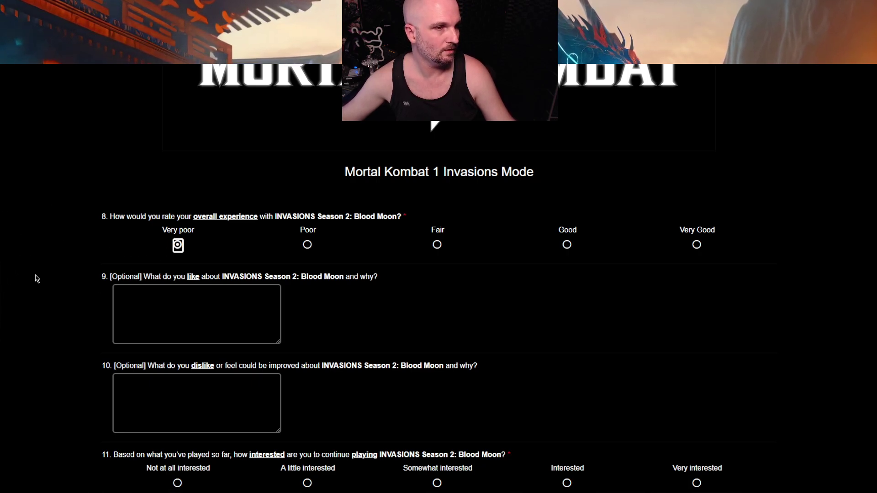
scroll(53, 230, down, 1)
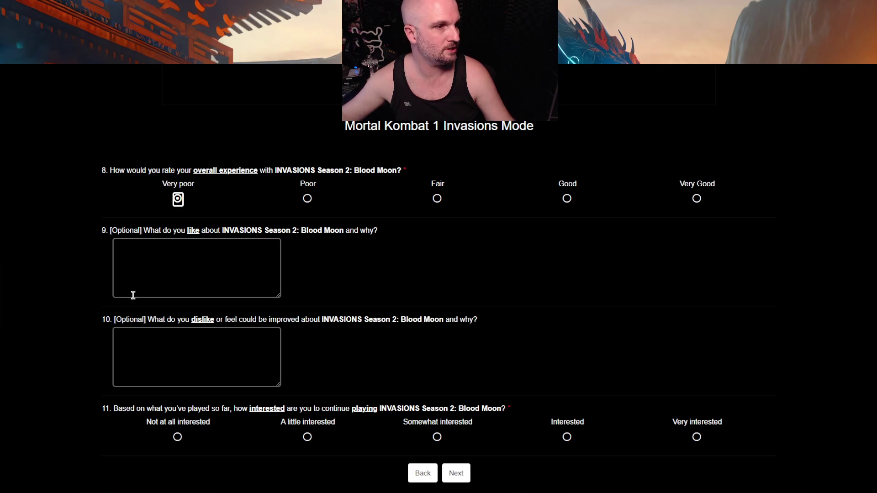
click(144, 285)
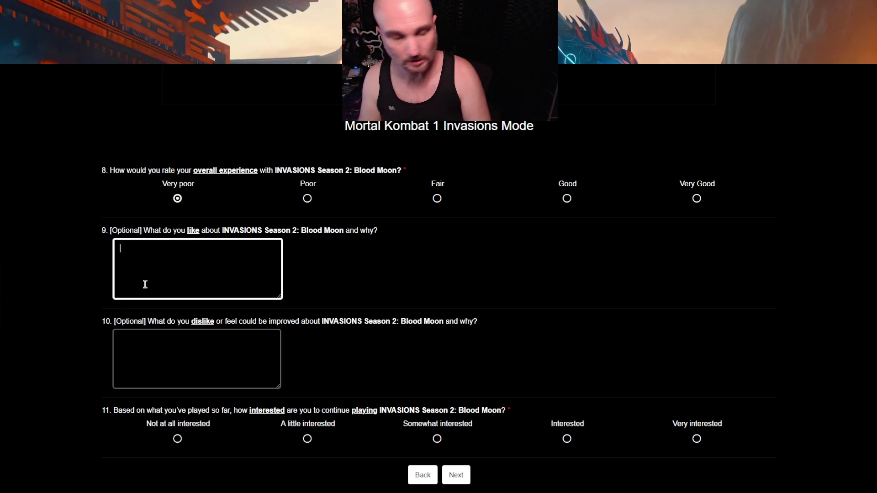
text(I liked)
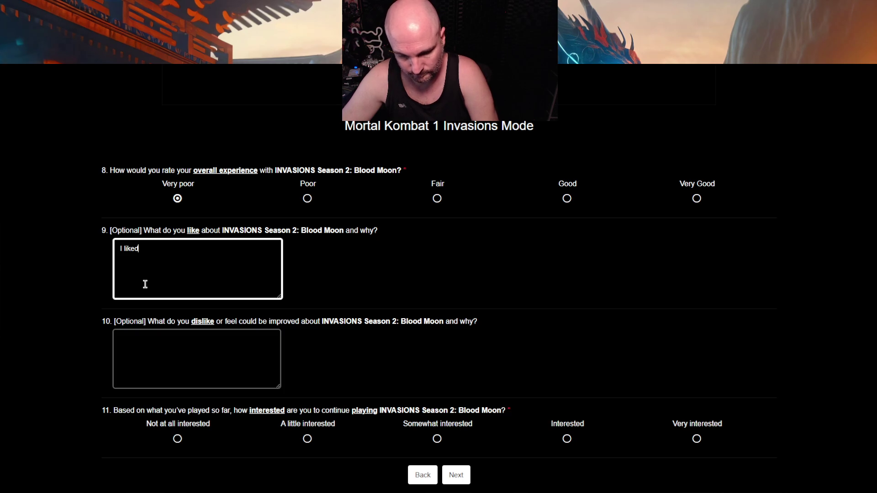
text(...)
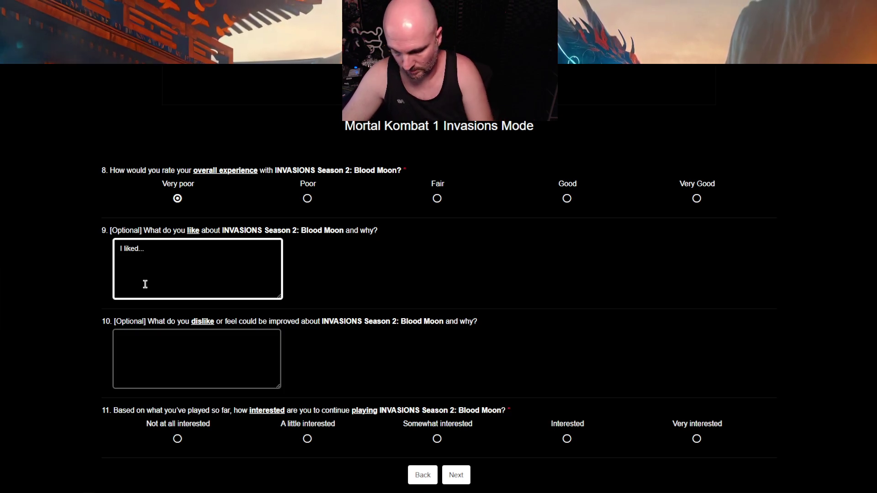
text(never playing it aga)
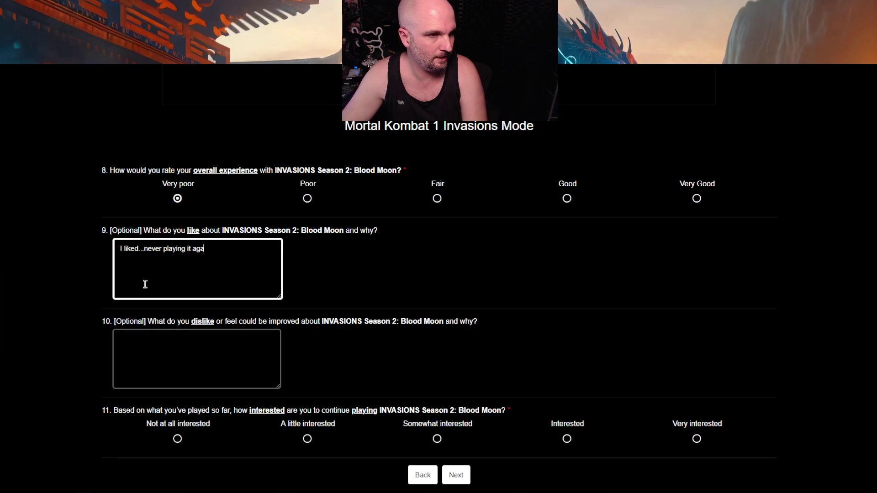
text(in)
In the dislikes box, say Invasions feels like a cheap mobile game and demand a real Konquest mode
click(198, 362)
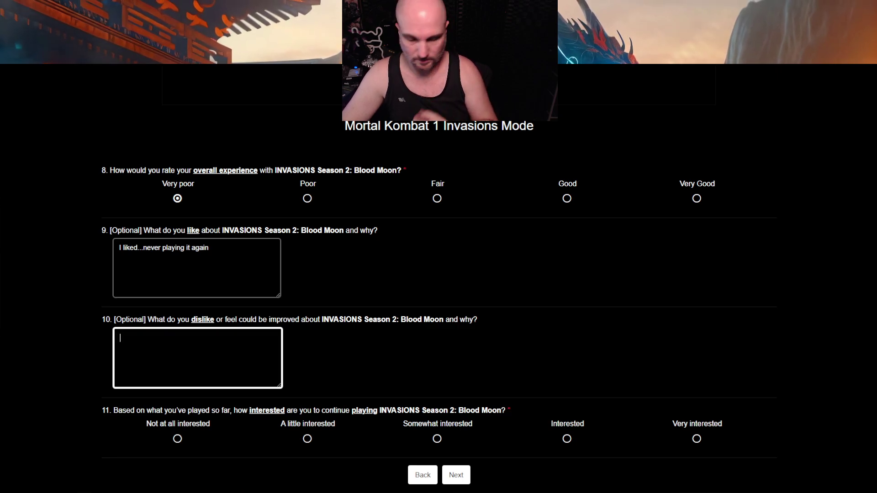
text(The)
key(BackSpace)
key(BackSpace)
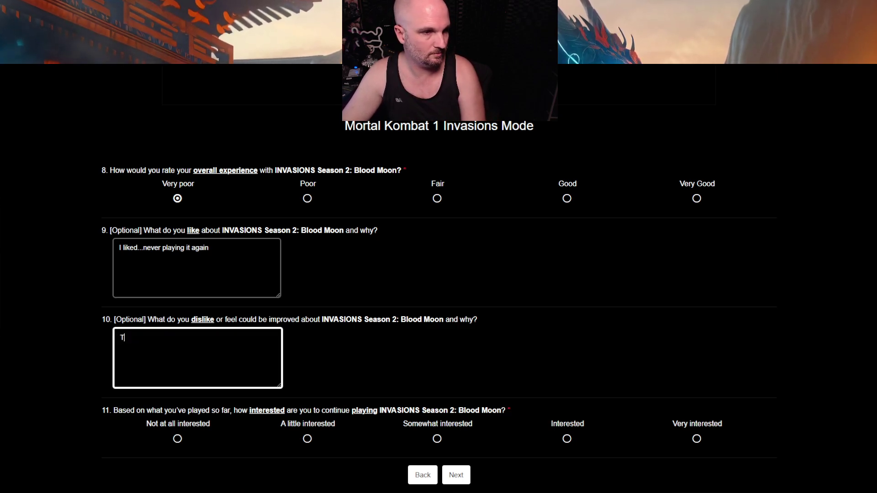
text(he ENTIR$)
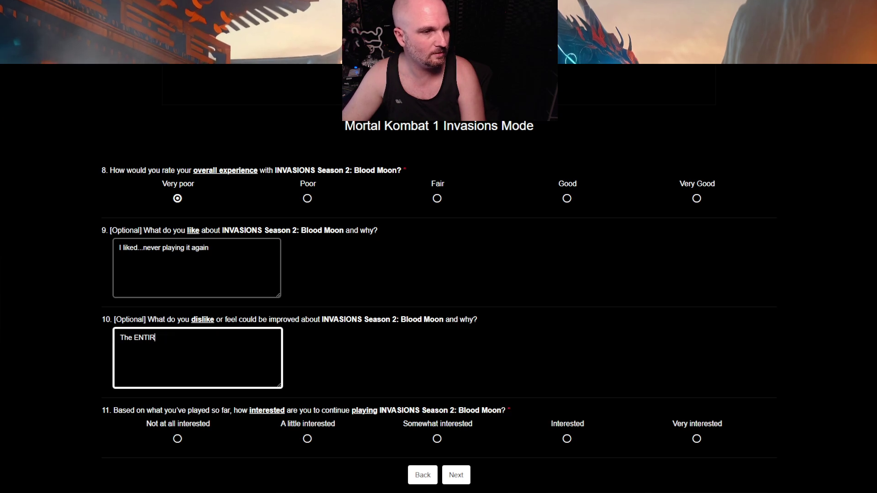
key(BackSpace)
text(E INVA)
text(SIONS MODE fe)
text(els like a cheap )
text(ass mobile g)
text(ame)
key(BackSpace)
text(me. )
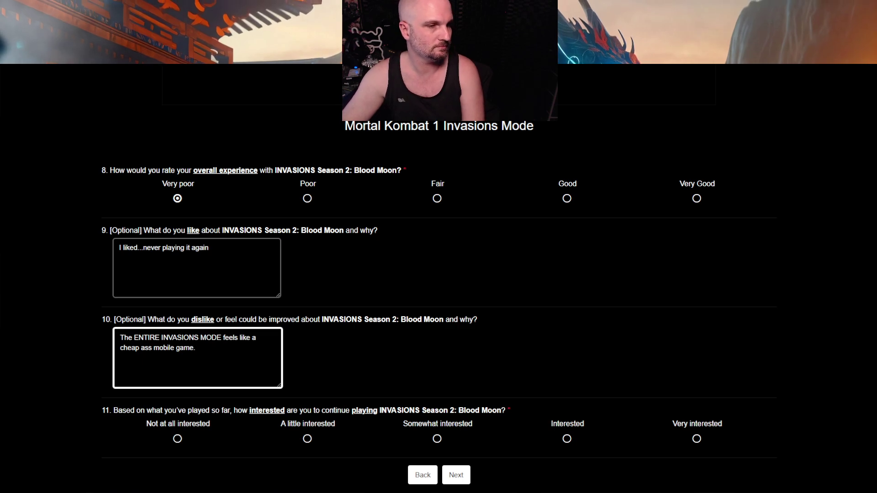
text(Please, for the love of all that is holy, )
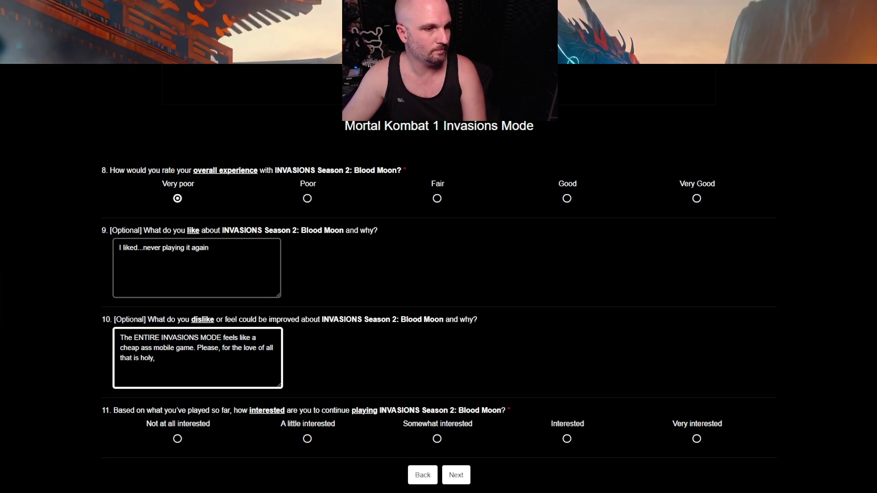
text(BRING US)
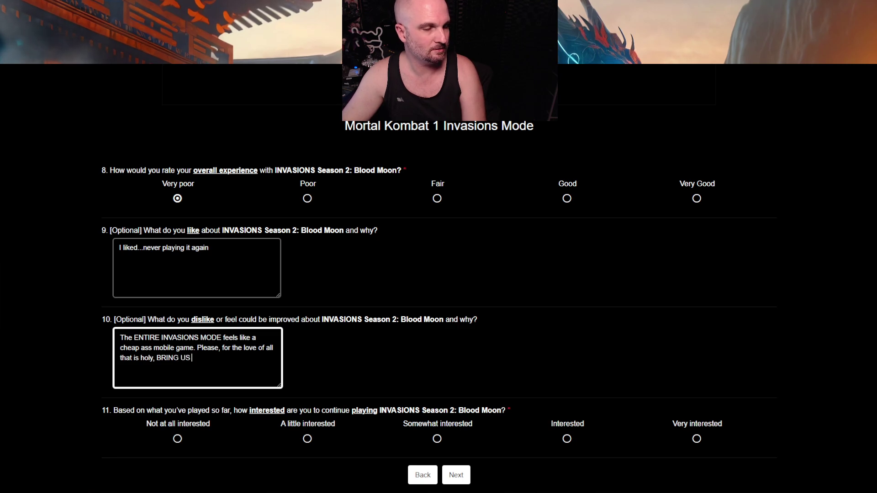
text( A REAL)
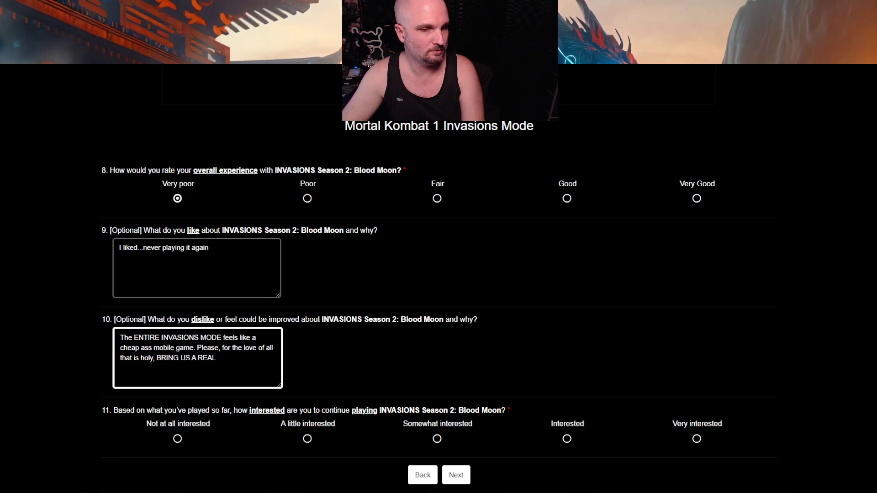
text( KONQUEST MOD)
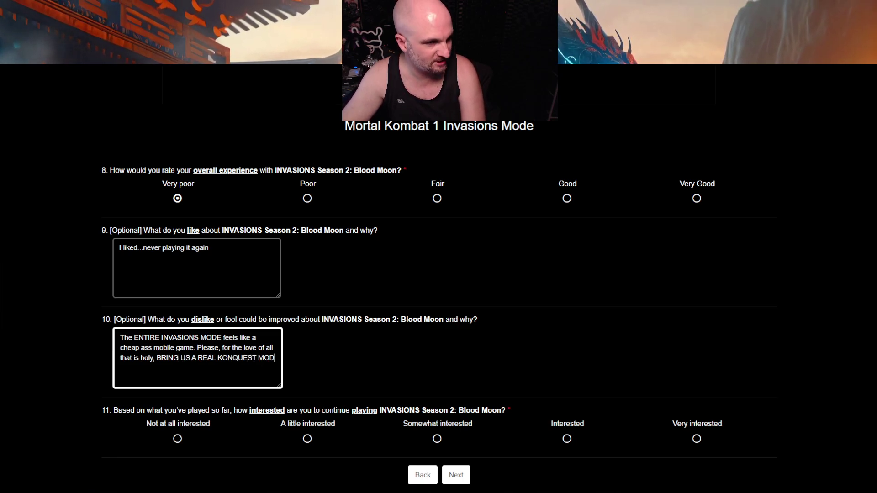
text(E!!!!!!!!!!)
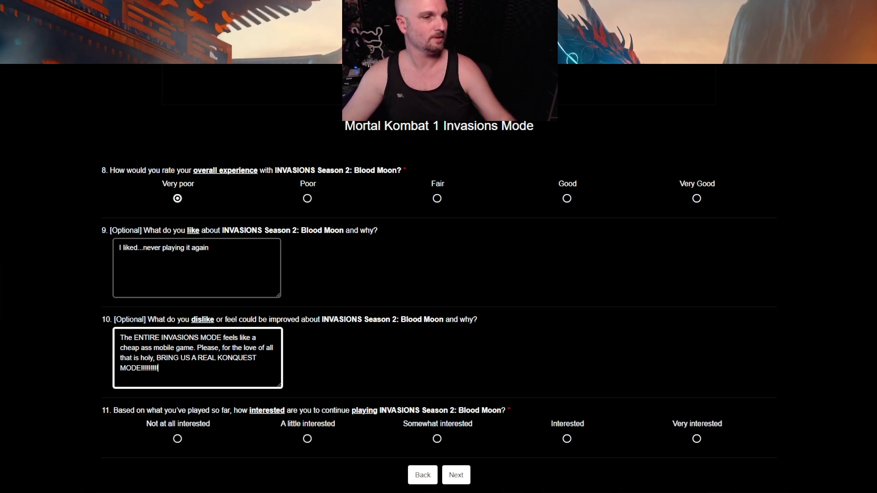
Mark Not at all interested in continuing Season 2 and go to the next page
scroll(112, 174, down, 1)
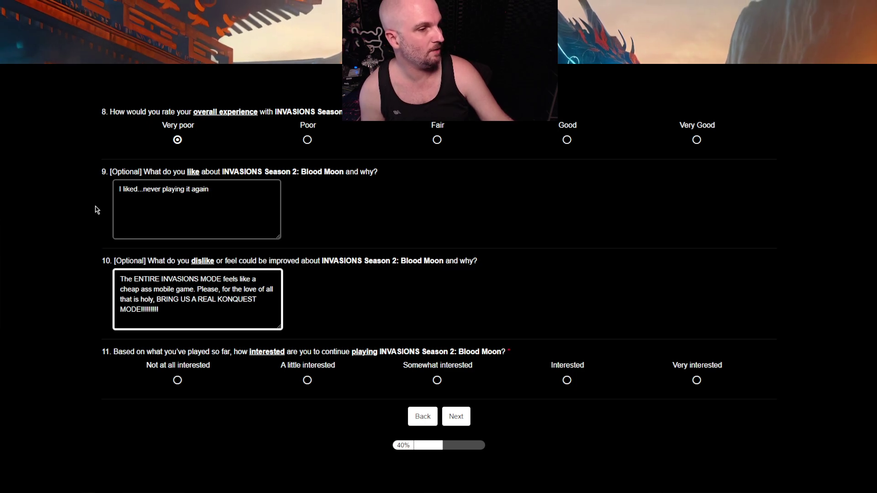
click(177, 380)
click(468, 421)
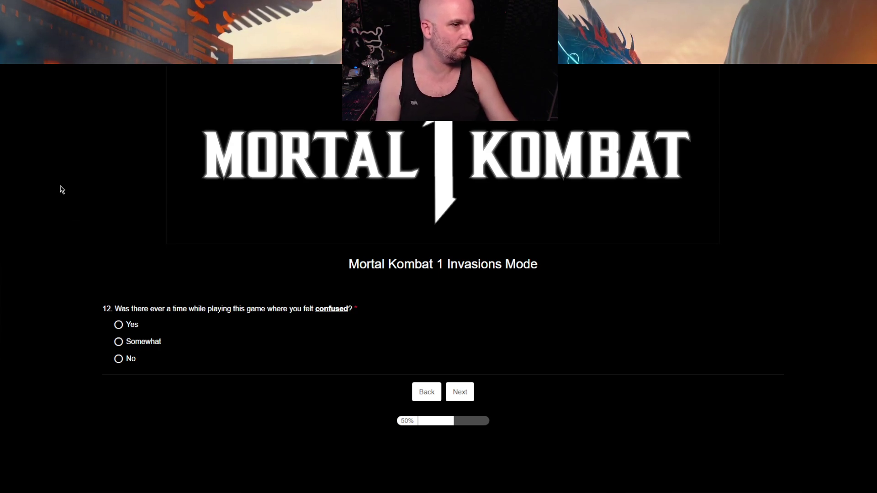
Answer No to ever feeling confused and continue to questions 13–15 on Blood Moon's challenge
click(118, 358)
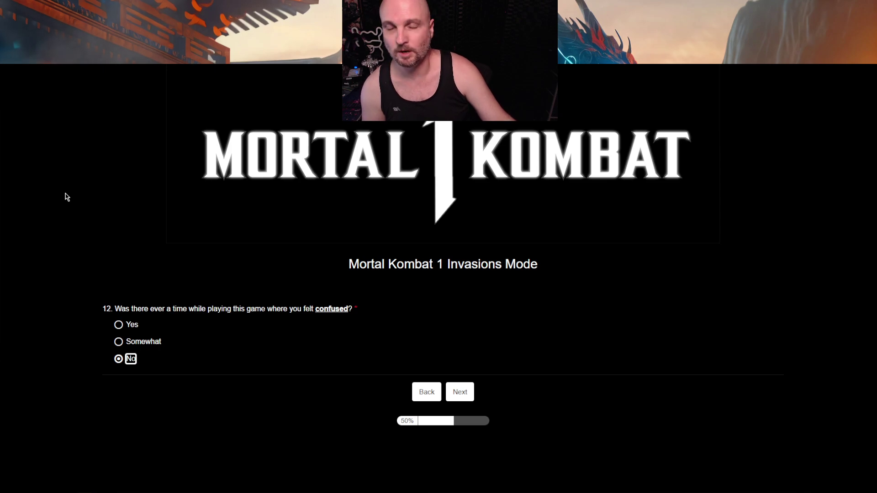
click(464, 396)
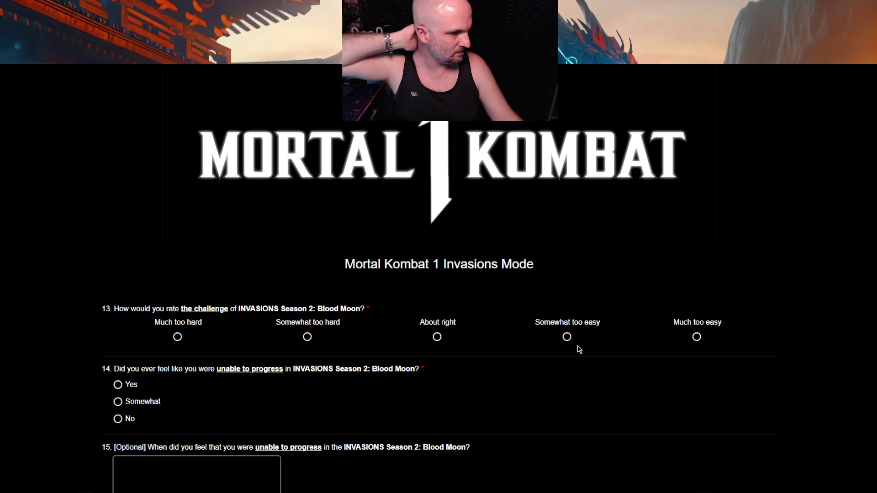
Rate the challenge Somewhat too easy and answer No to ever being stuck
click(568, 338)
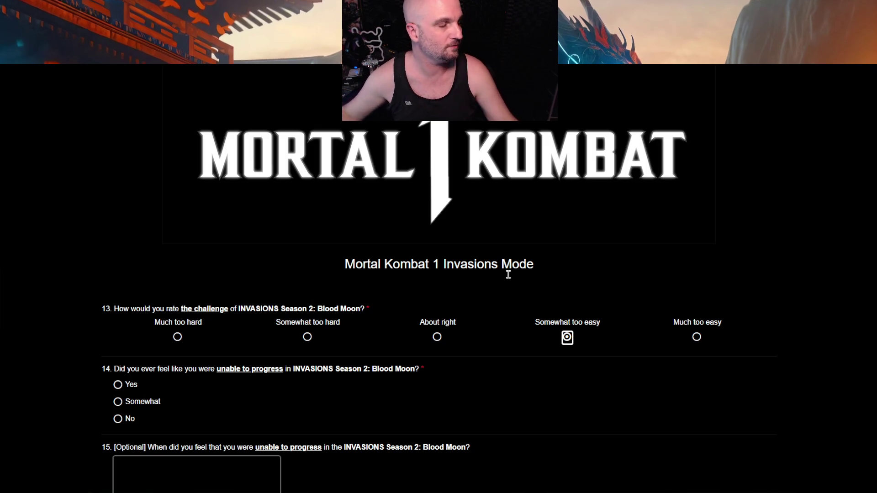
scroll(89, 193, down, 2)
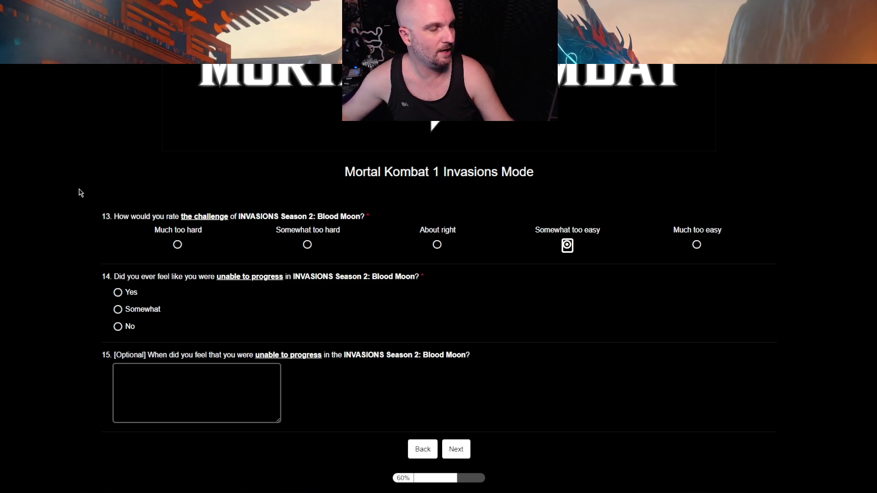
click(117, 329)
scroll(51, 227, down, 1)
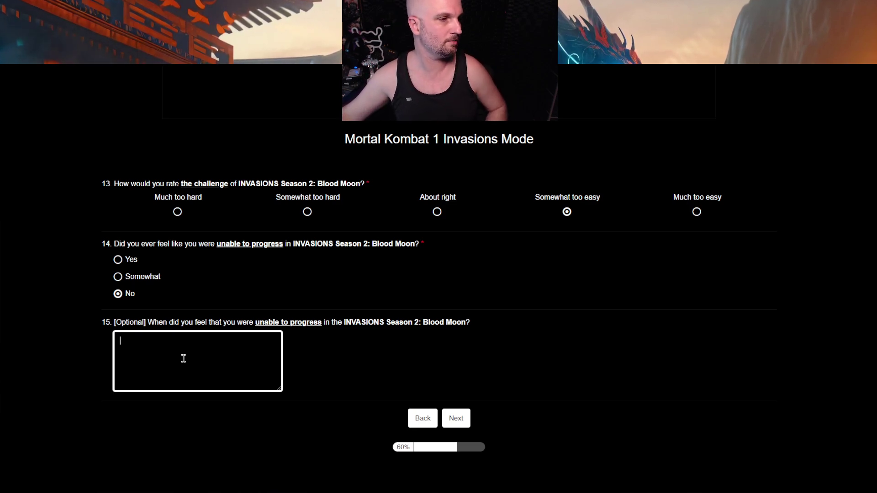
Type the optional question 15 comment about someone waiting by the door pretending to be Nitara
text(When my hot wia)
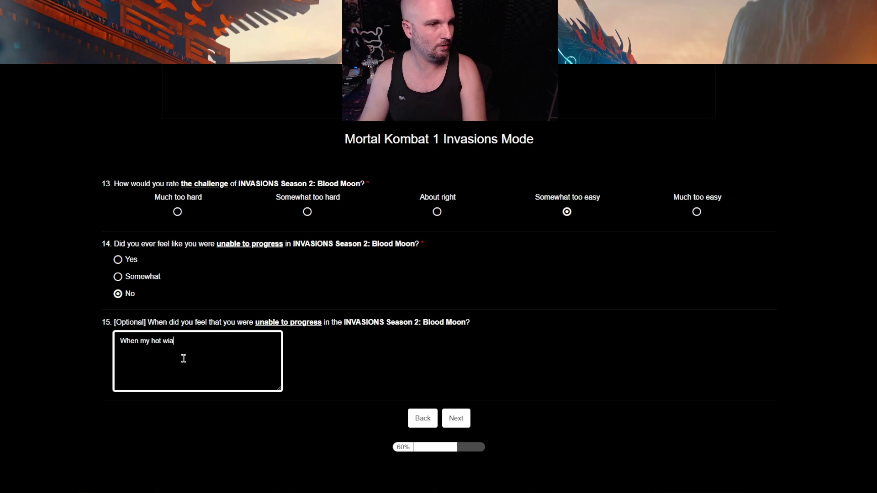
key(BackSpace)
key(BackSpace)
text(aifu was wa)
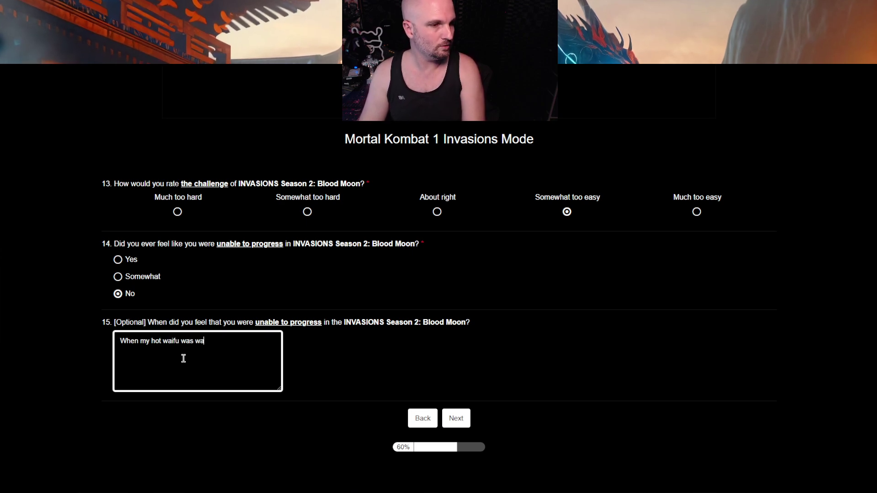
text(iting by tt)
key(BackSpace)
key(BackSpace)
text(the door )
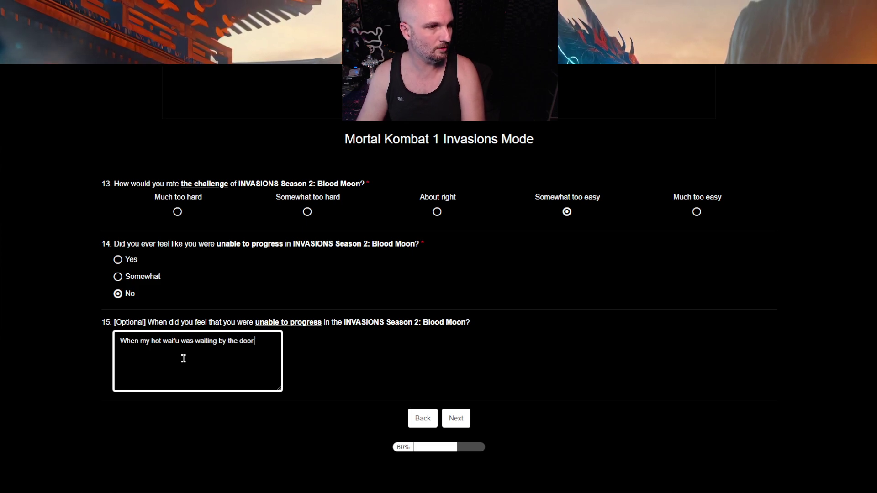
text(p)
key(BackSpace)
text(pretending to be Nitara)
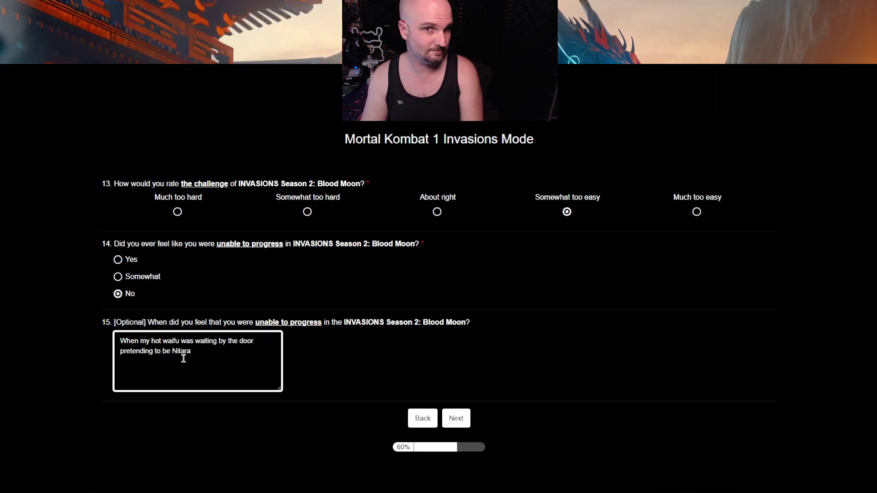
Continue to the next page and answer No to still playing Invasions
click(467, 418)
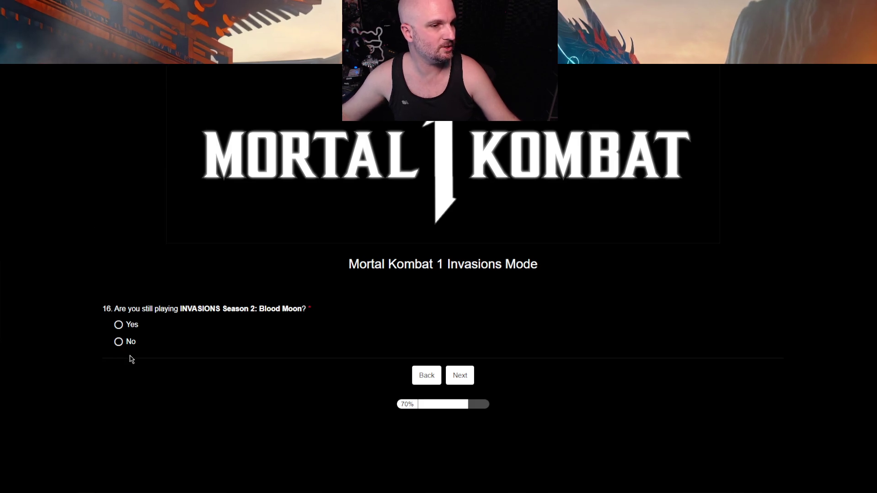
click(123, 343)
scroll(82, 223, down, 5)
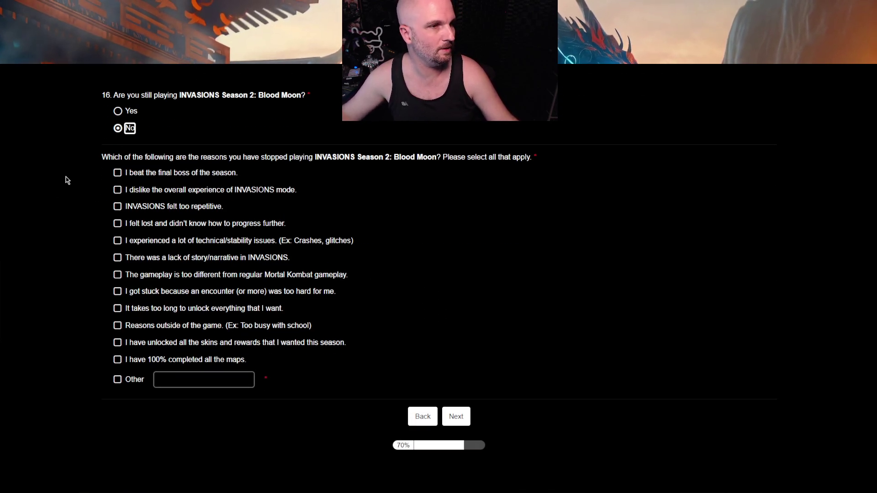
Tick final boss beaten, disliked Invasions, too repetitive, technical issues, lack of story and gameplay-too-different reasons
click(123, 178)
click(117, 174)
click(118, 191)
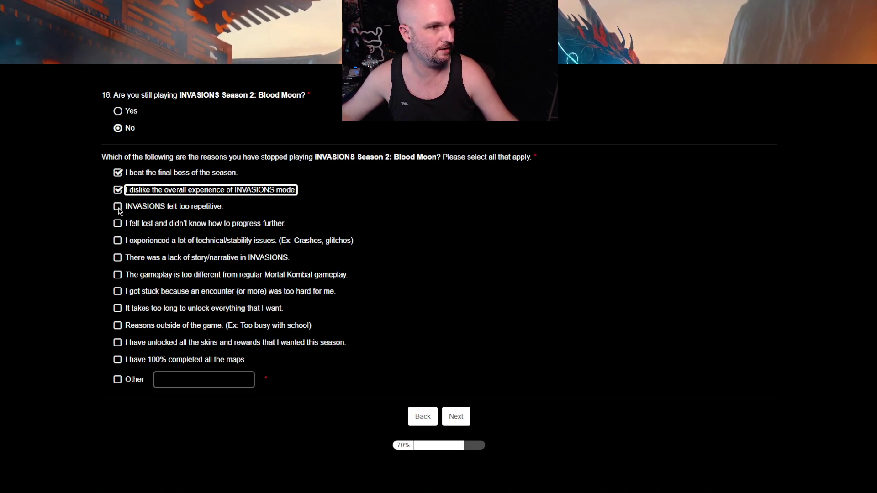
click(117, 210)
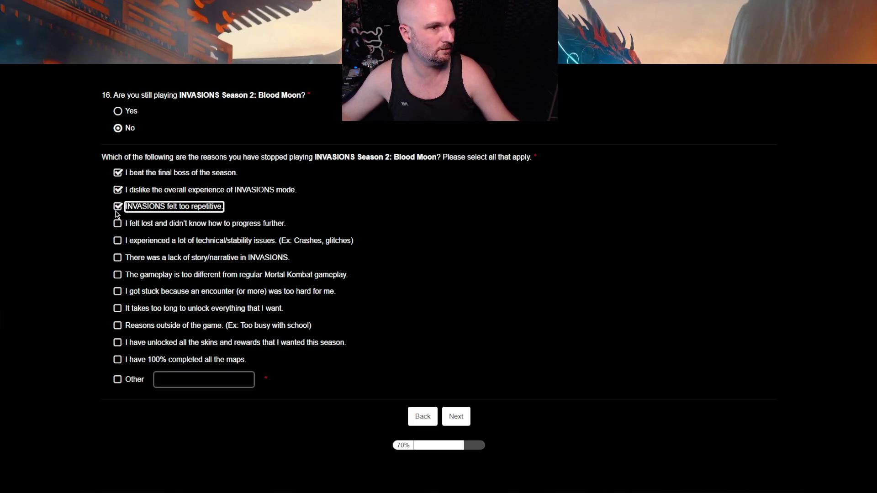
click(118, 241)
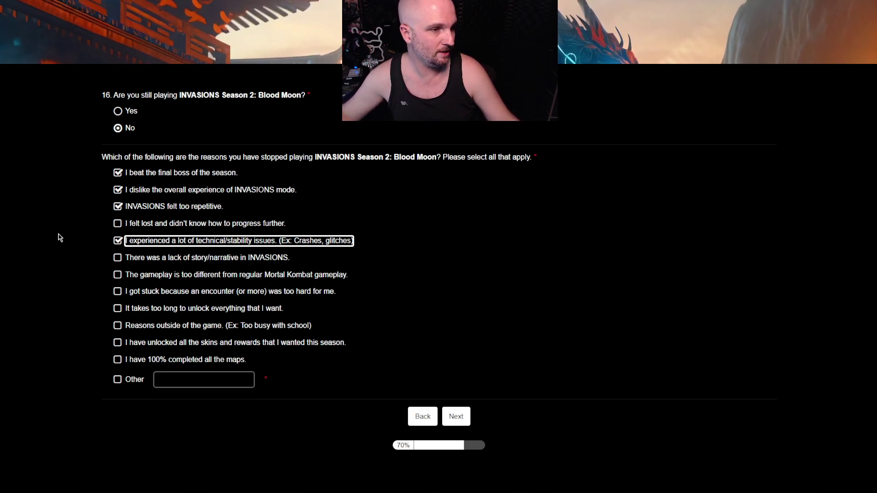
click(117, 257)
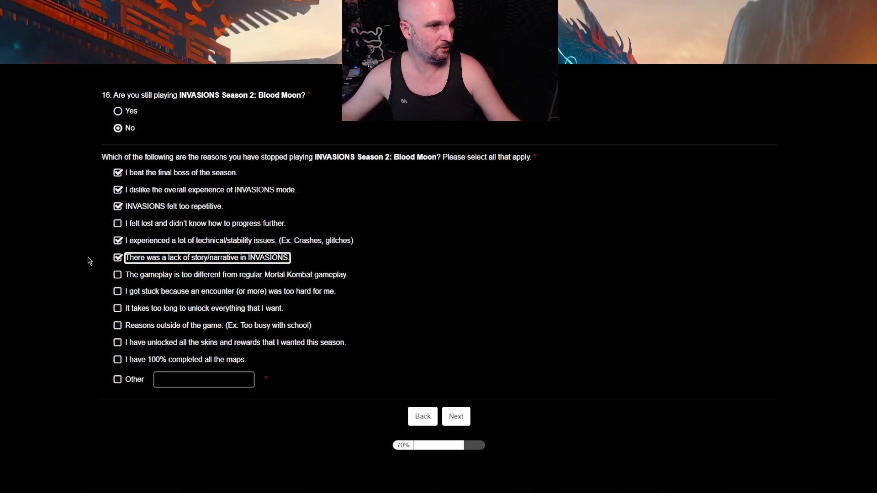
click(126, 275)
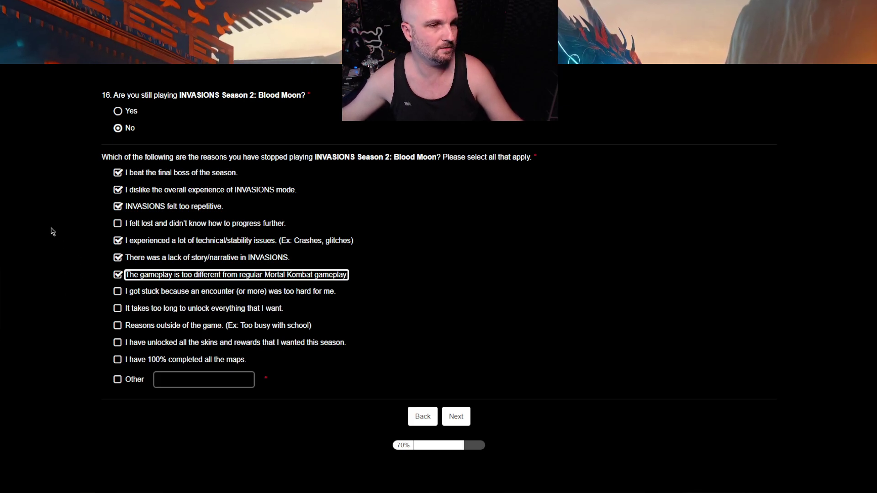
Tick the too-long-to-unlock, all-skins-unlocked and 100%-maps-completed reasons for stopping
click(117, 276)
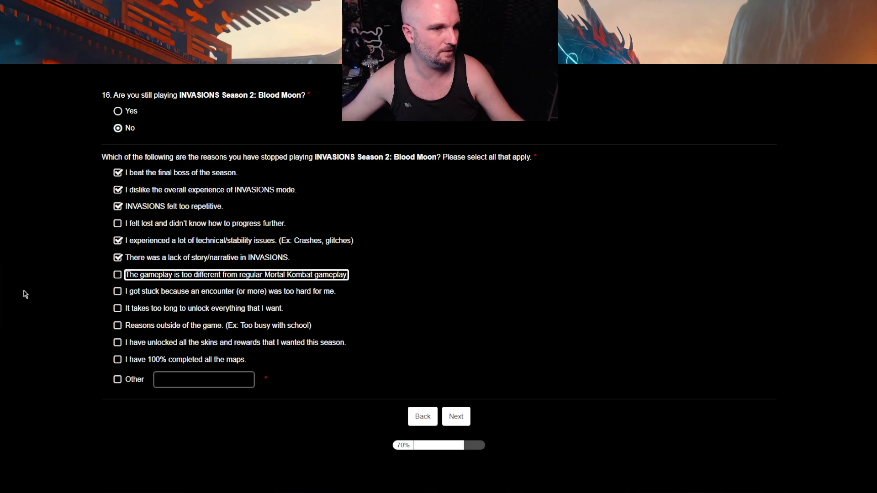
click(118, 276)
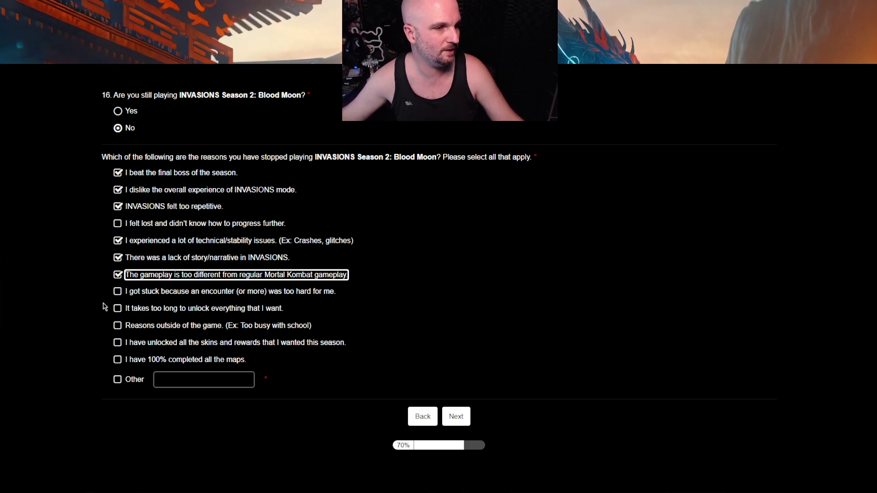
click(118, 309)
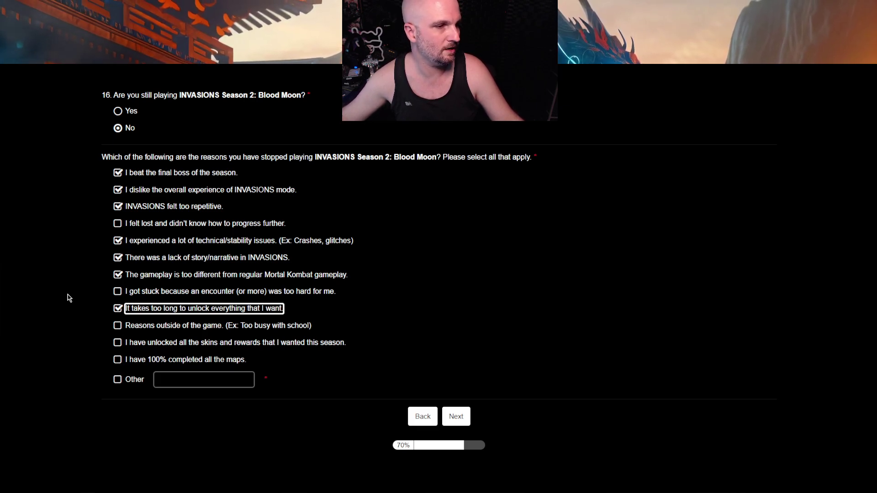
click(117, 343)
click(117, 360)
Tick Other and enter 'If Boredom was a challenge this mode delivers'
click(185, 378)
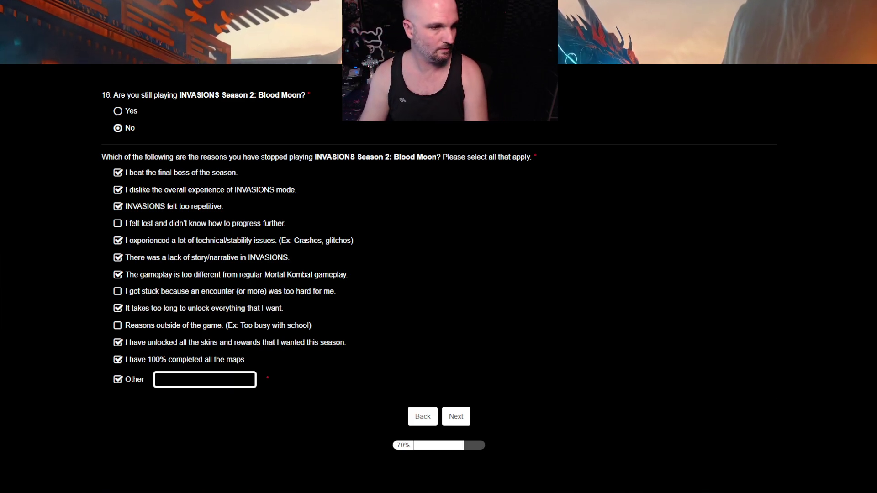
text(It)
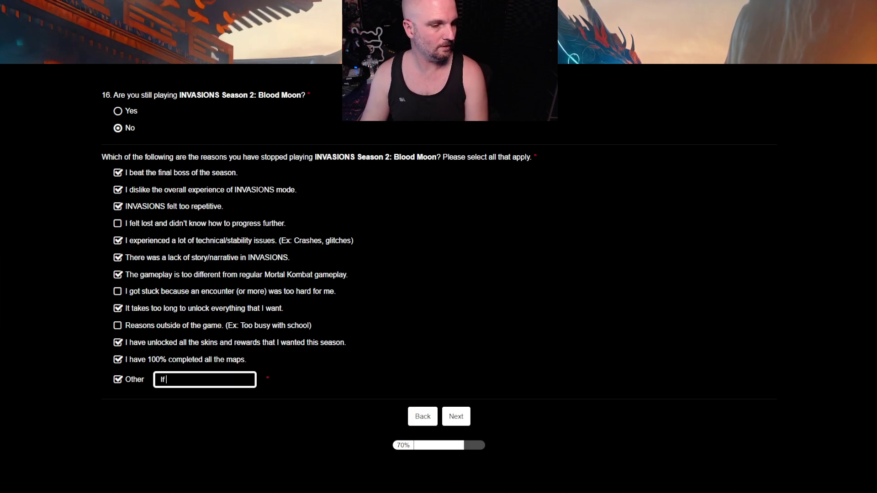
text( Boredom)
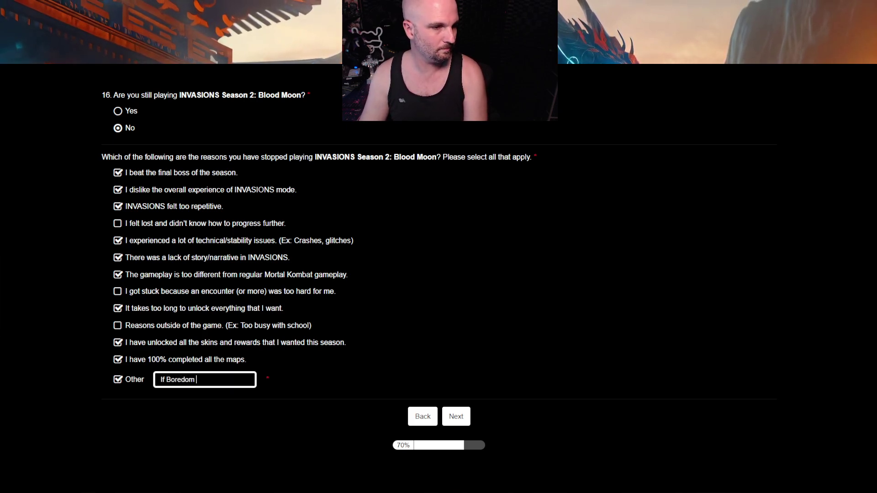
text( was a challenge )
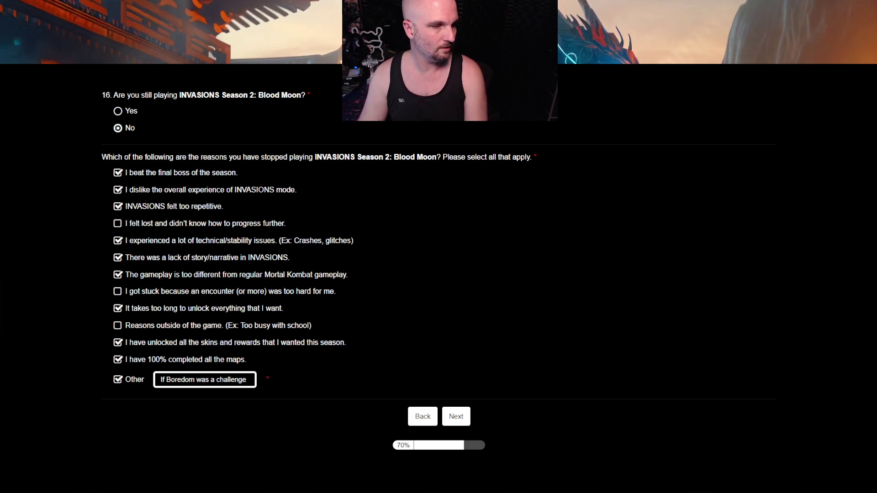
text(this game)
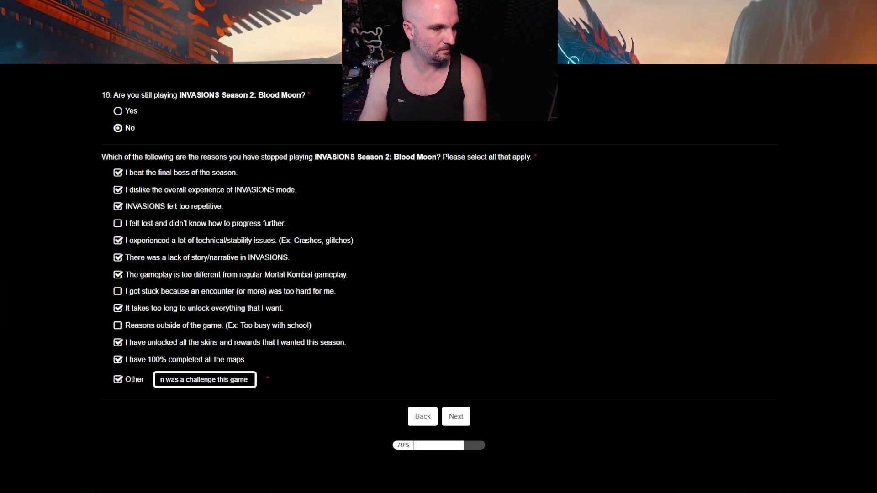
text( delv)
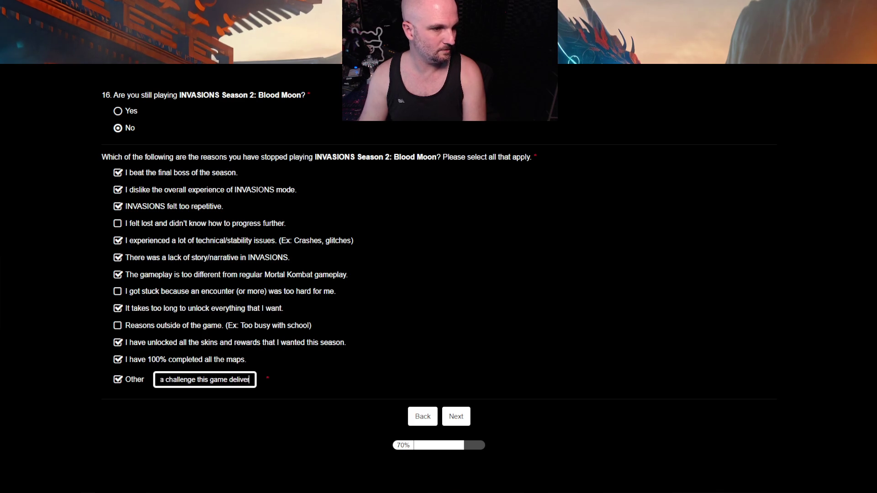
key(BackSpace)
key(BackSpace)
key(BackSpace)
key(BackSpace)
key(BackSpace)
key(BackSpace)
key(BackSpace)
key(BackSpace)
key(BackSpace)
text(mode delivers)
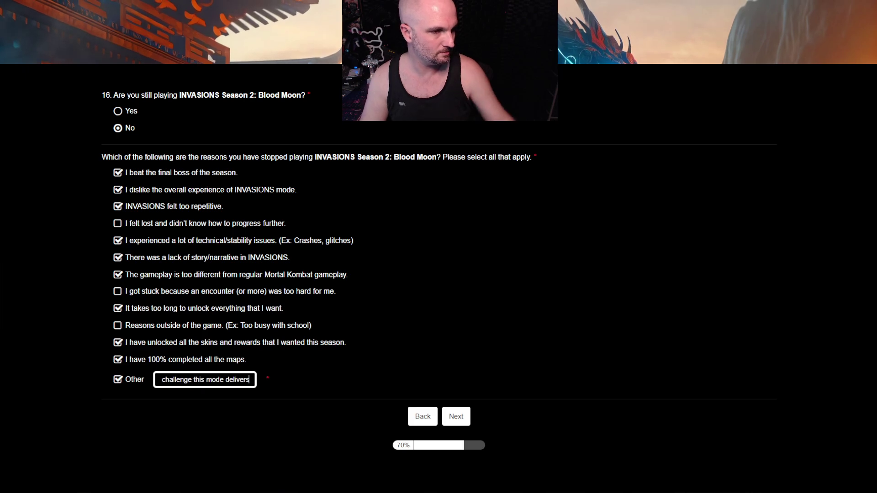
On the next page, rate all seven maps, Rampart through Fire Temple, Very Poor
click(451, 417)
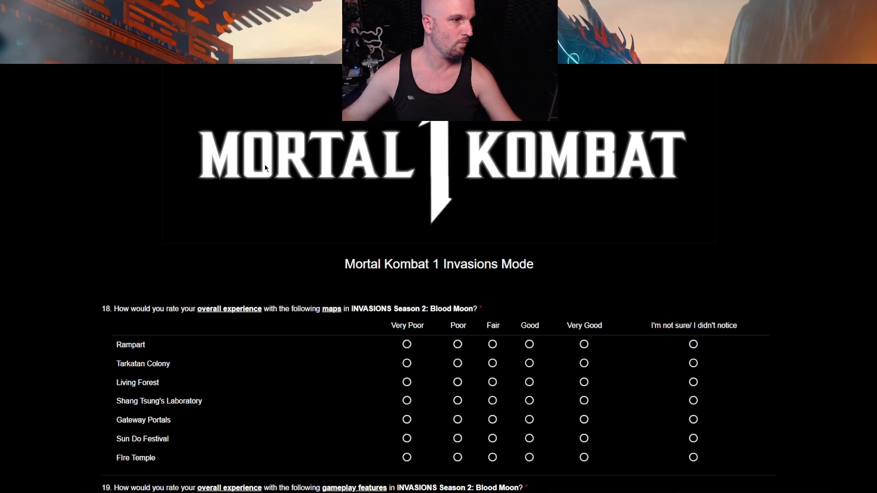
scroll(156, 174, down, 4)
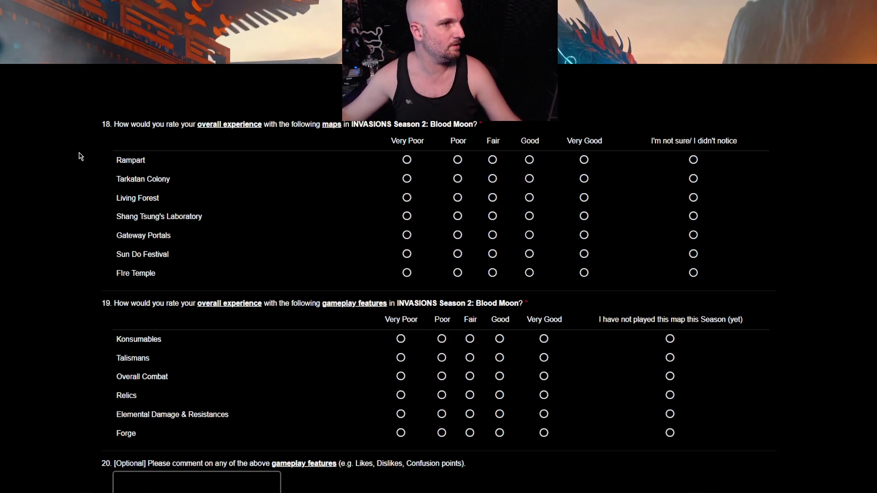
click(407, 160)
click(407, 180)
click(408, 199)
click(407, 217)
click(408, 237)
click(406, 255)
click(407, 273)
Rate Konsumables, Talismans, Overall Combat, Relics, Elemental Damage & Resistances and Forge Very Poor
scroll(20, 213, down, 4)
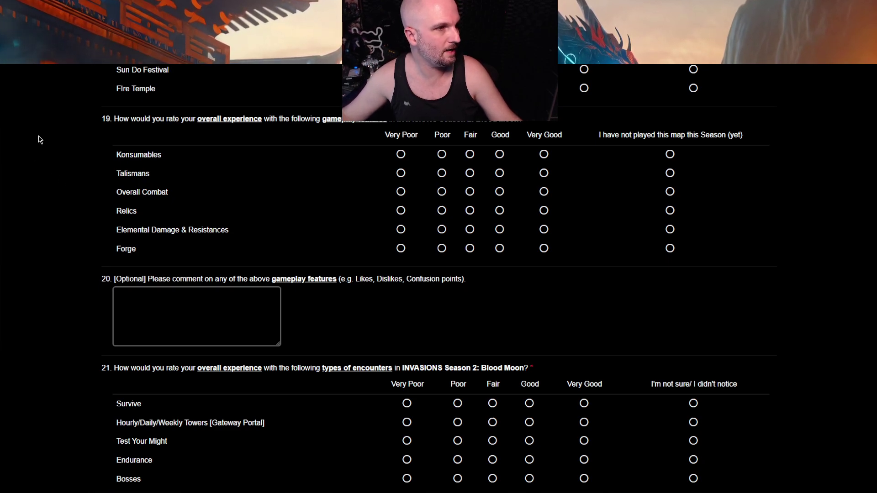
click(401, 155)
click(400, 173)
click(401, 191)
click(401, 211)
click(401, 230)
click(401, 249)
scroll(29, 169, down, 4)
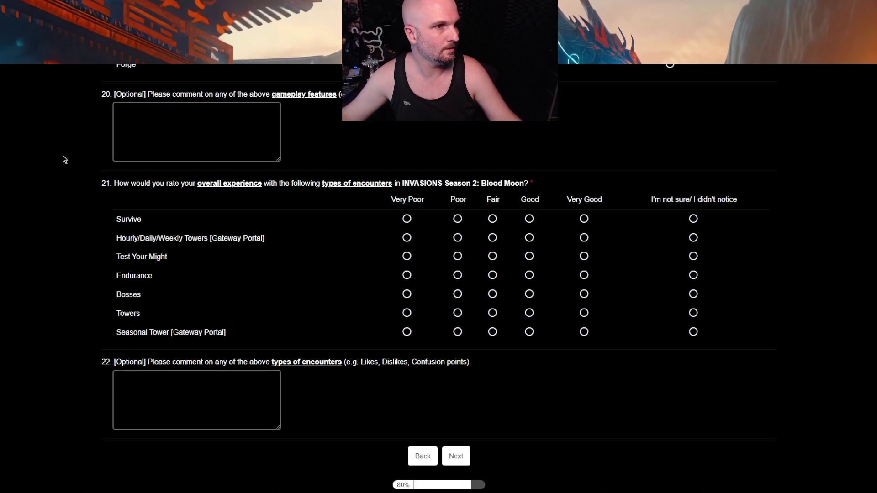
scroll(64, 159, up, 2)
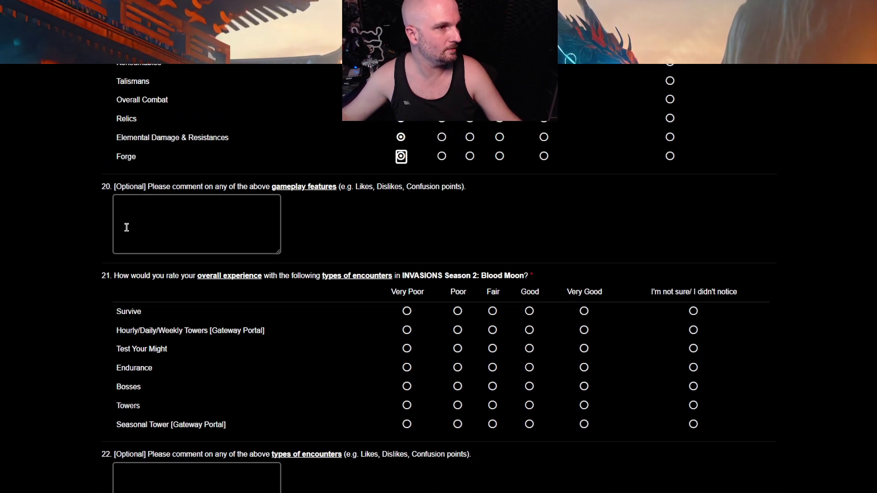
Enter 'Its all GARBAGE you cannot polish a turd' as the gameplay features comment
click(141, 230)
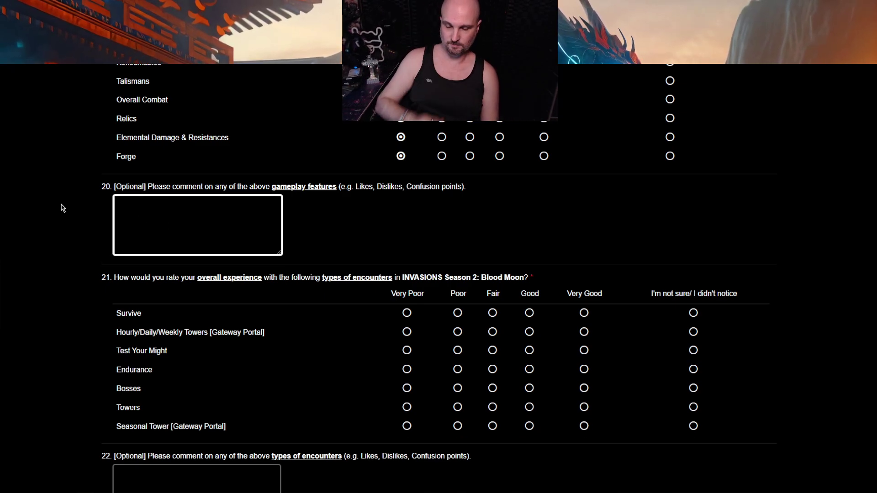
text(Its all GARBBAGE)
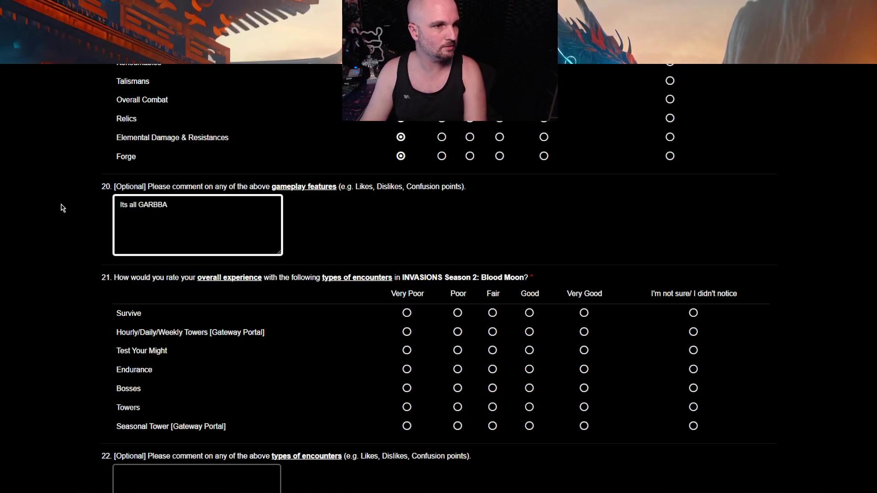
key(BackSpace)
key(BackSpace)
text(agGE you cannot polish a turd)
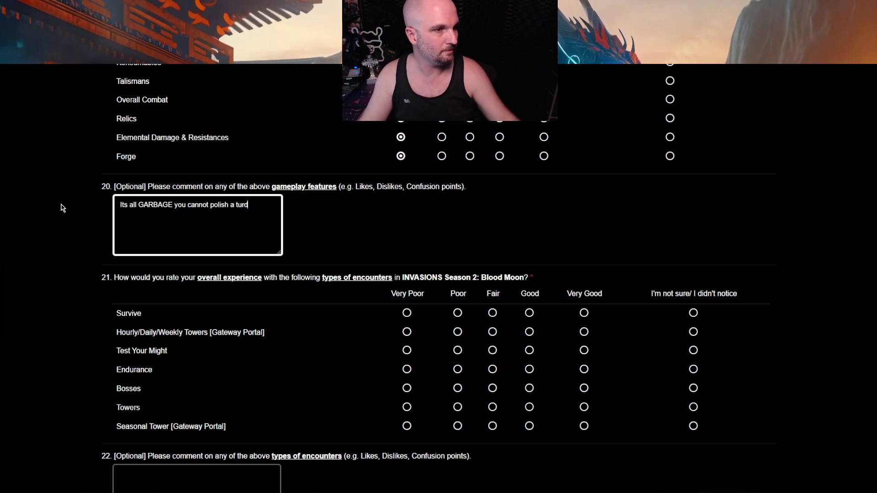
scroll(62, 208, down, 3)
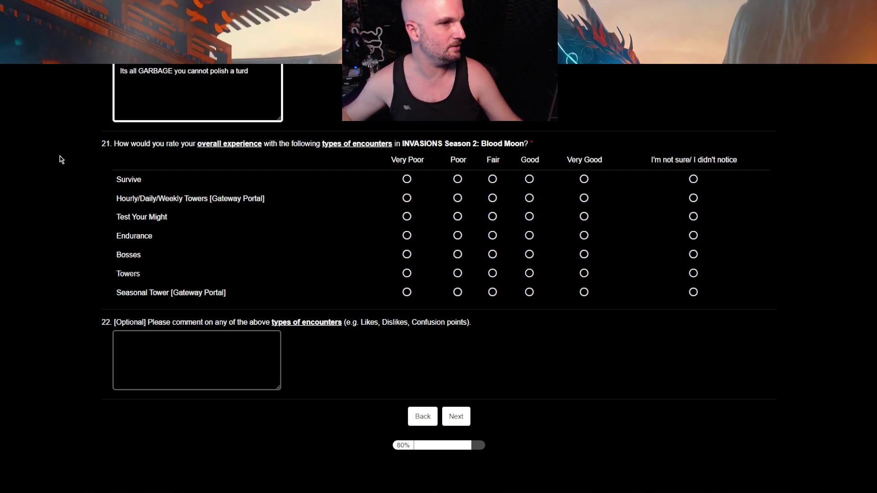
Rate Survive, Towers, Test Your Might, Endurance, Bosses and Seasonal Tower encounters Very Poor
click(407, 179)
click(407, 198)
click(407, 216)
click(407, 235)
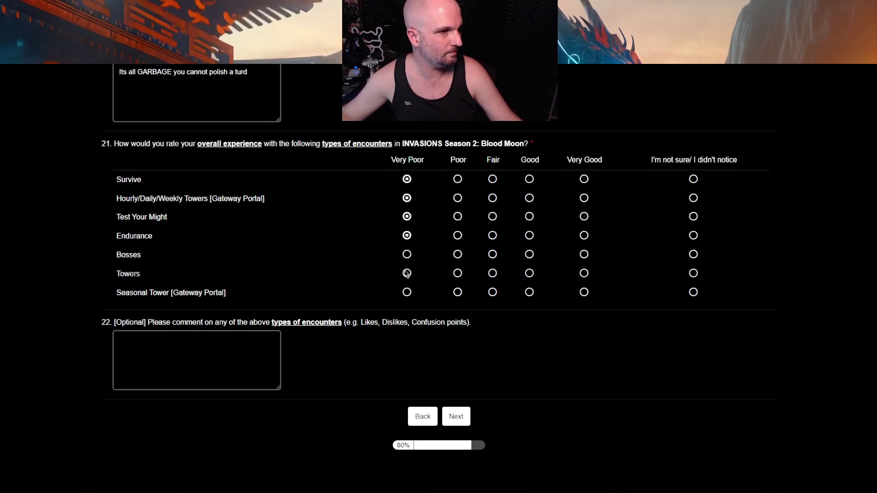
click(407, 273)
click(407, 255)
click(407, 292)
Start the question 22 comment urging to REHIRE a named developer
click(139, 359)
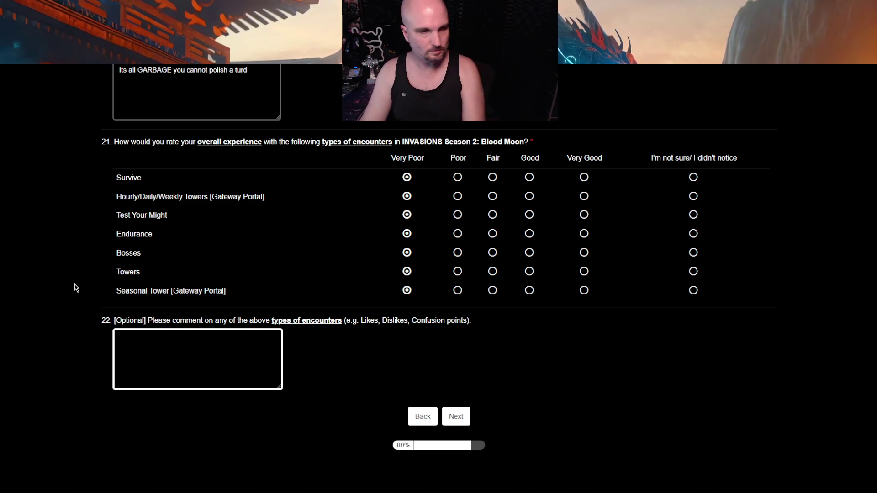
text(REHIRE John TOBI)
key(BackSpace)
key(BackSpace)
key(BackSpace)
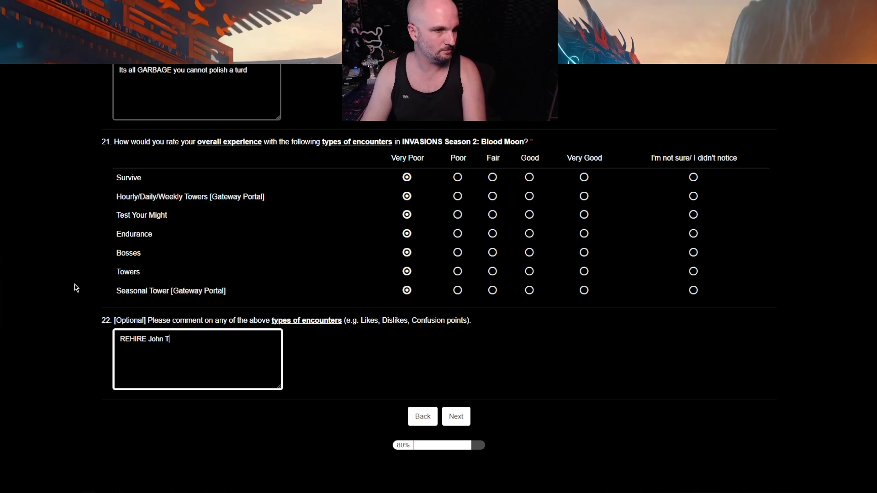
Finish the developer's surname in the comment and continue to the final survey page
text(obias)
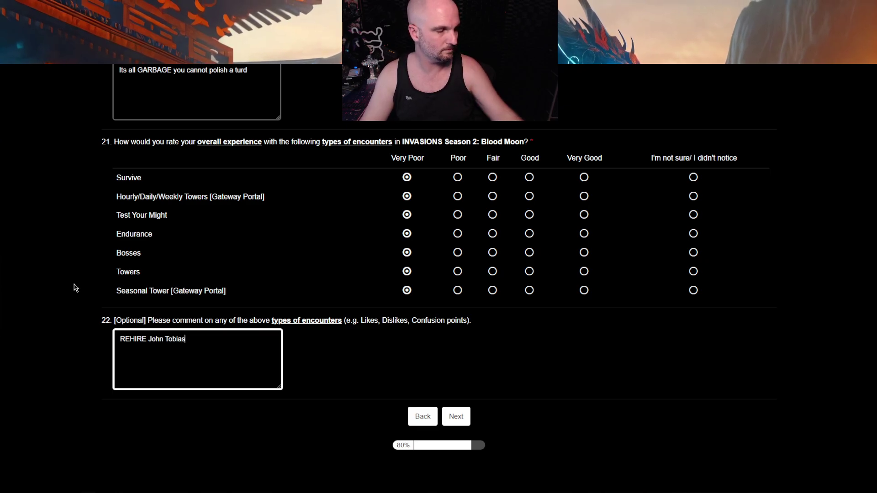
click(455, 416)
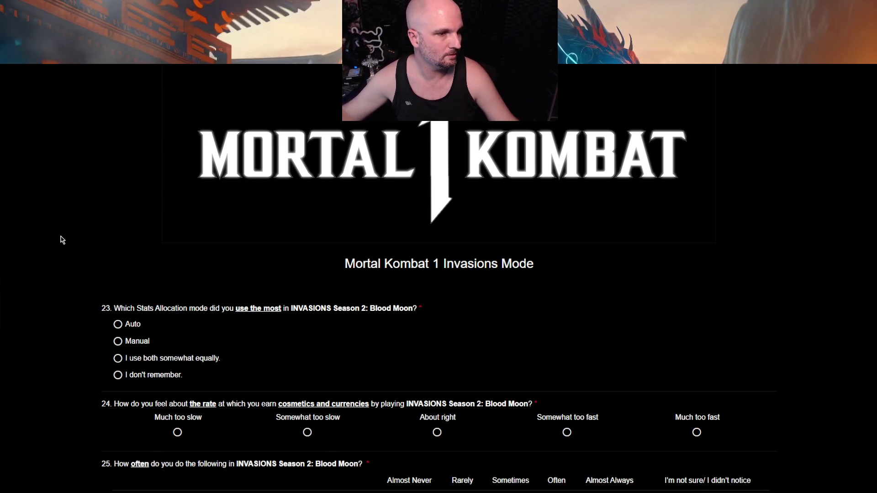
scroll(63, 240, down, 2)
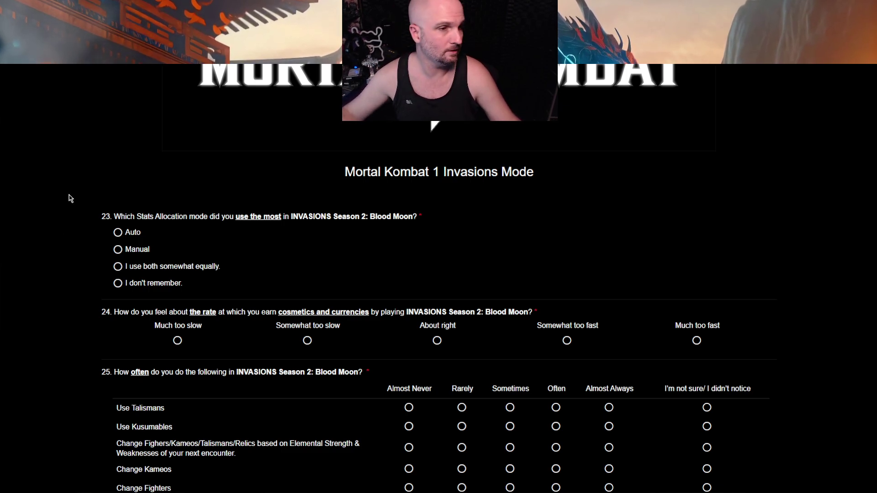
Answer Auto for stats allocation and Much too slow for the reward earning rate
click(117, 233)
scroll(45, 185, down, 3)
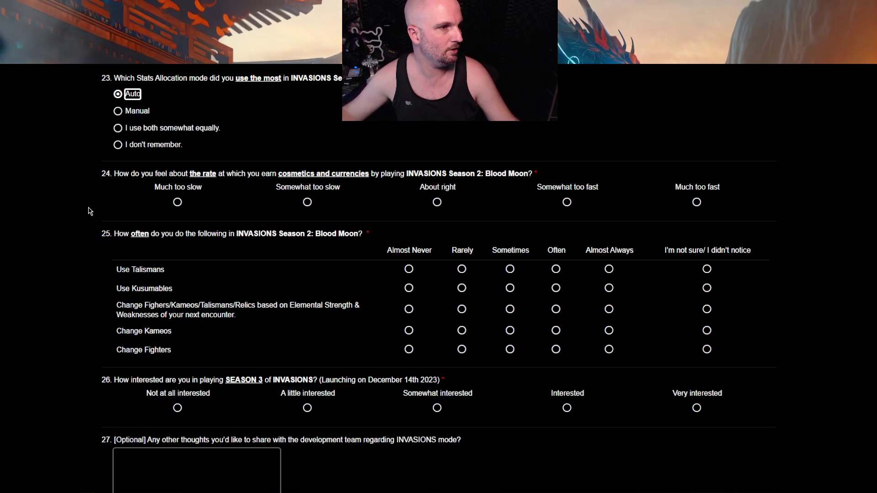
click(181, 202)
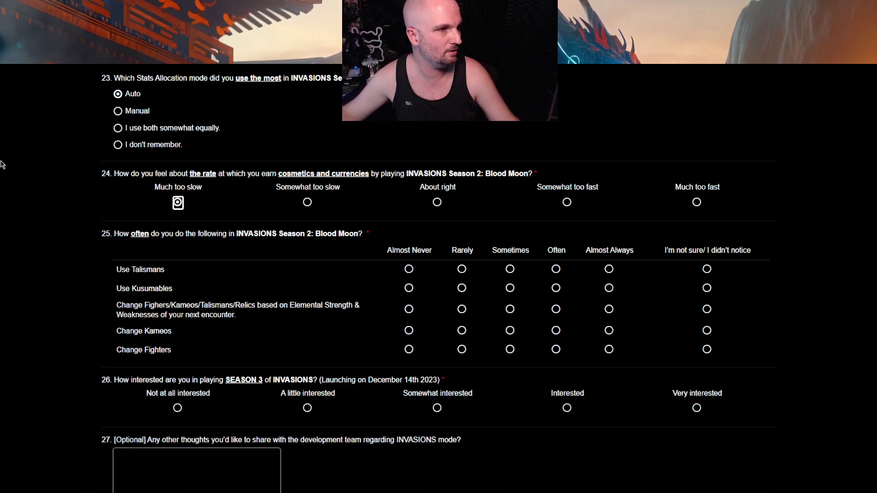
scroll(28, 175, down, 3)
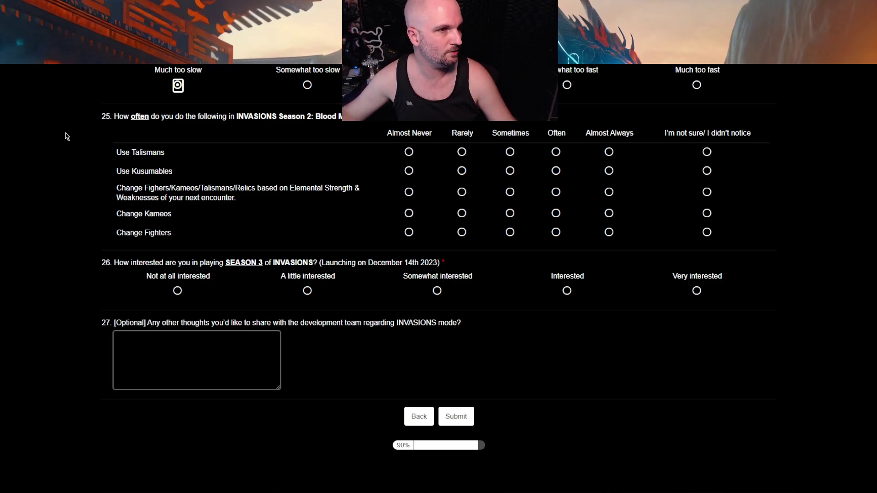
Mark Talismans, Kusumables, elemental loadouts, Kameos and Fighters Almost Never; Season 3 Not at all interested
click(408, 152)
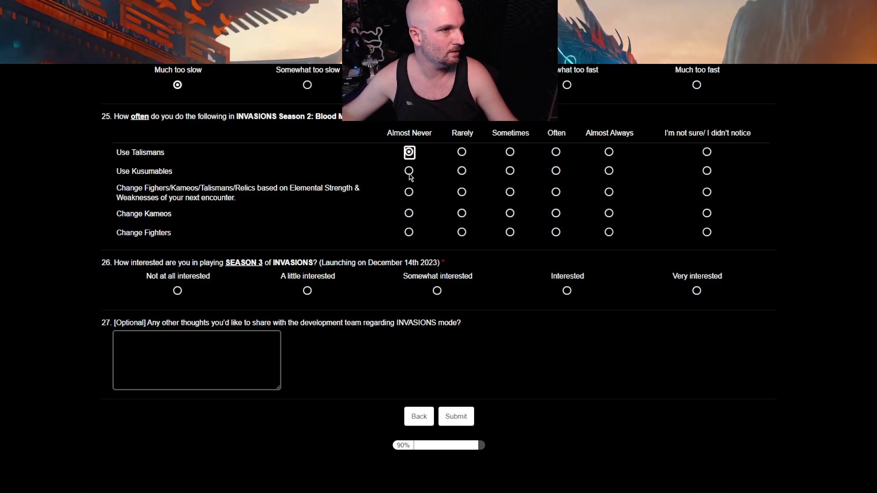
click(409, 171)
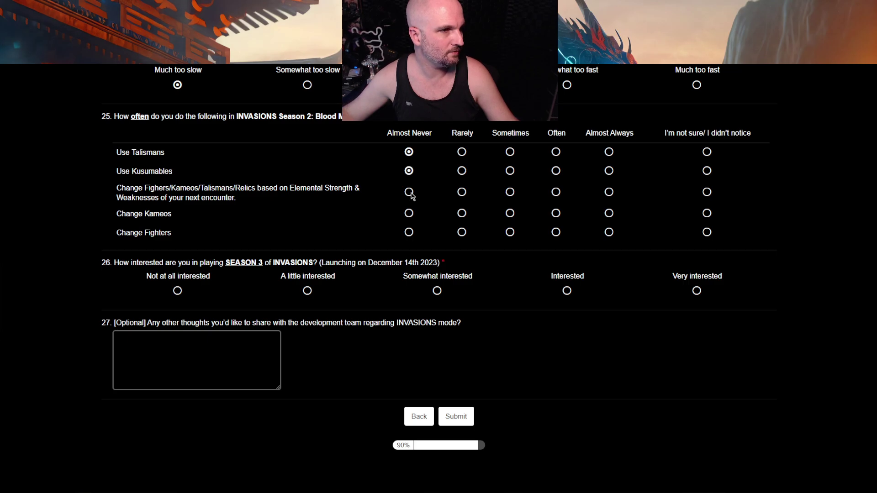
click(409, 193)
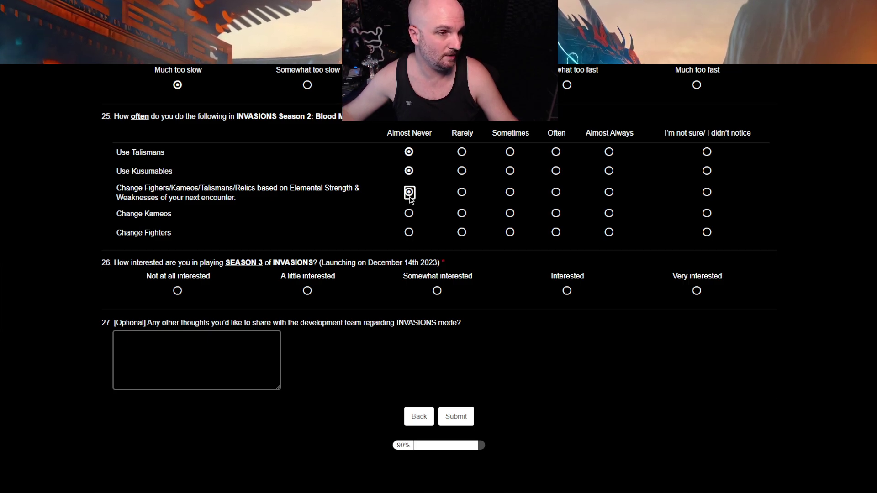
click(408, 213)
click(409, 233)
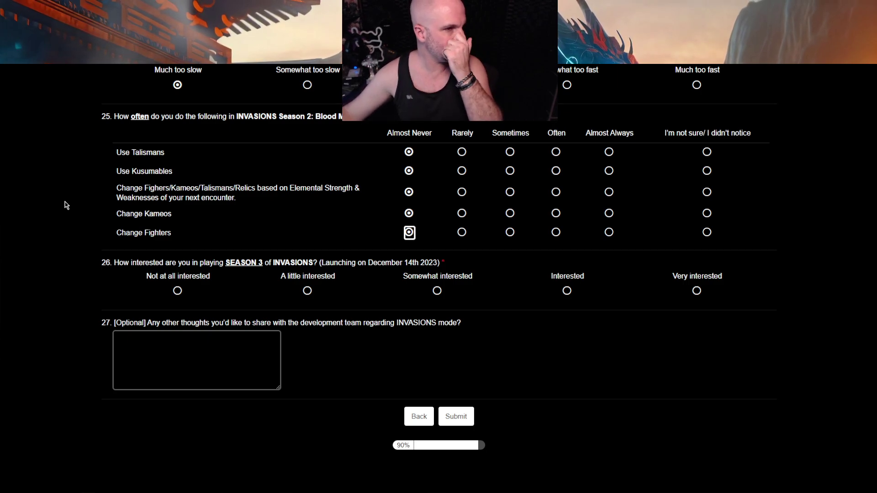
click(178, 291)
click(155, 352)
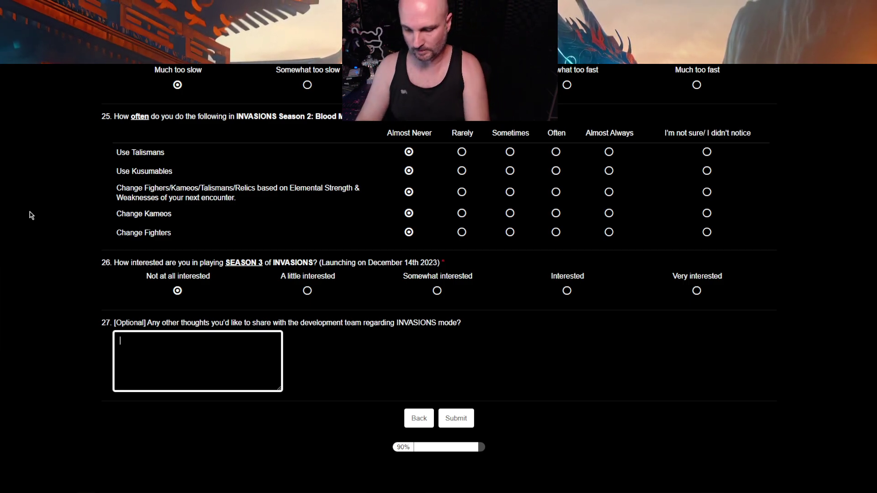
Write the closing comment calling Invasions the most disgusting, rubbish mode and citing previous MK modes
text(This is the most disgust9i)
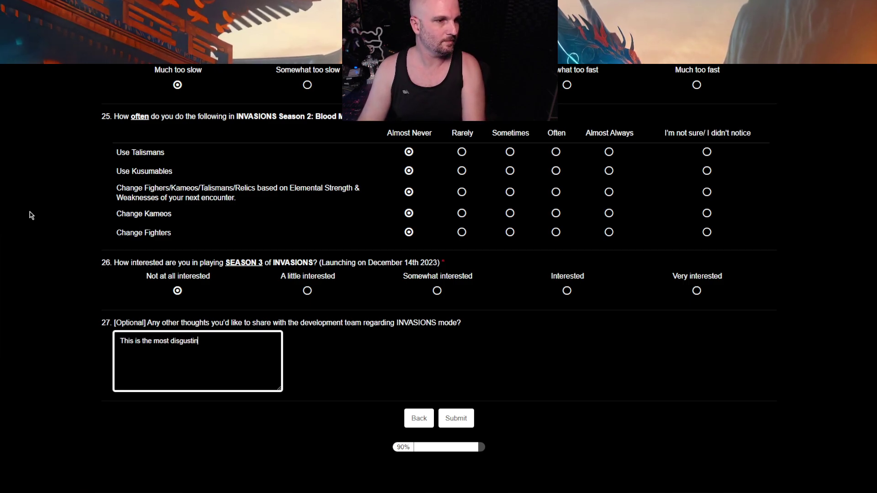
text(ng and rubbish)
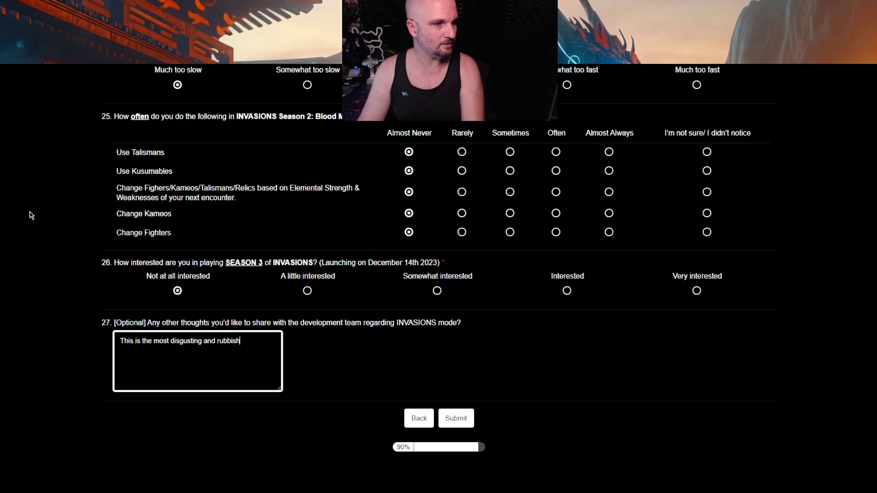
text( game mode I have)
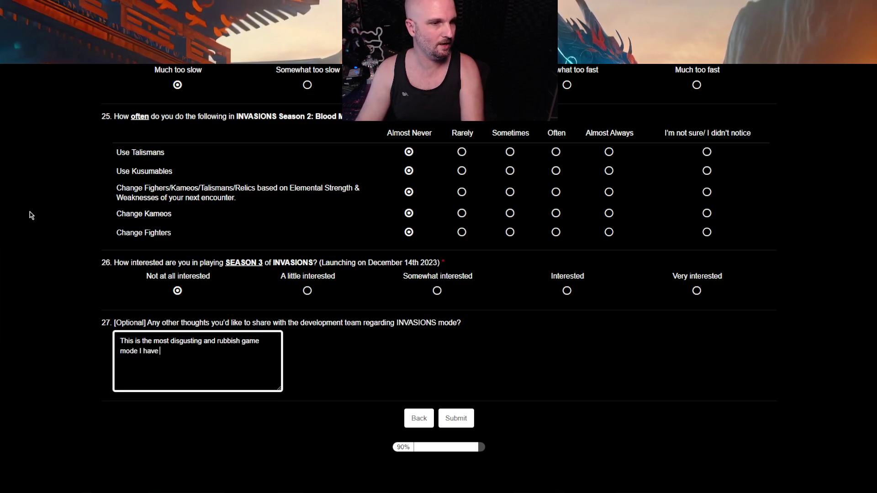
text( ever seen in a )
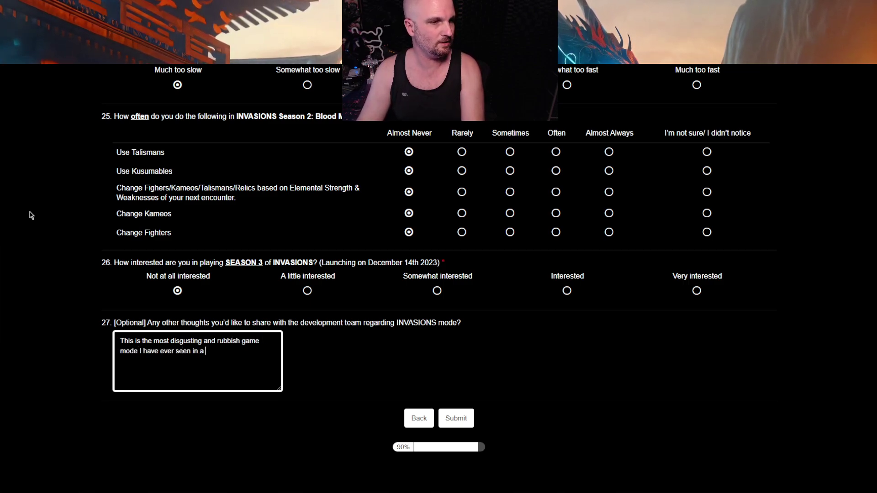
text(fighting game. Is this a joke?)
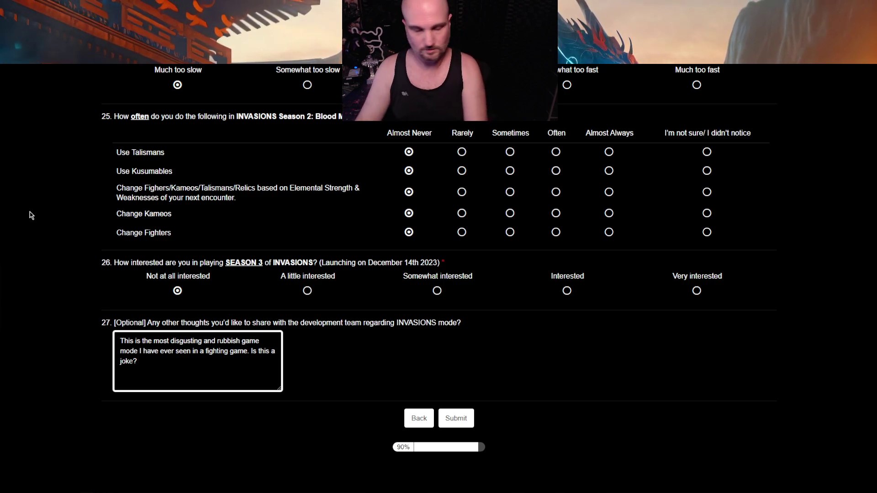
text(Do we need )
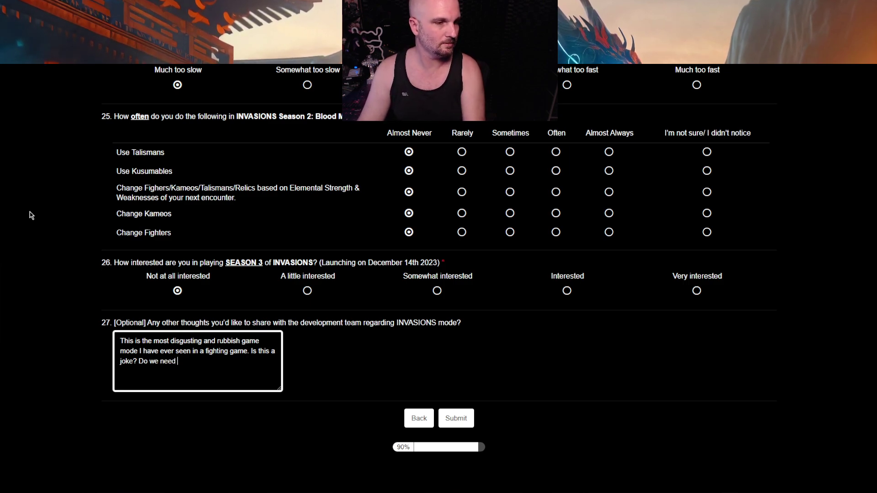
text(to really point out the aw)
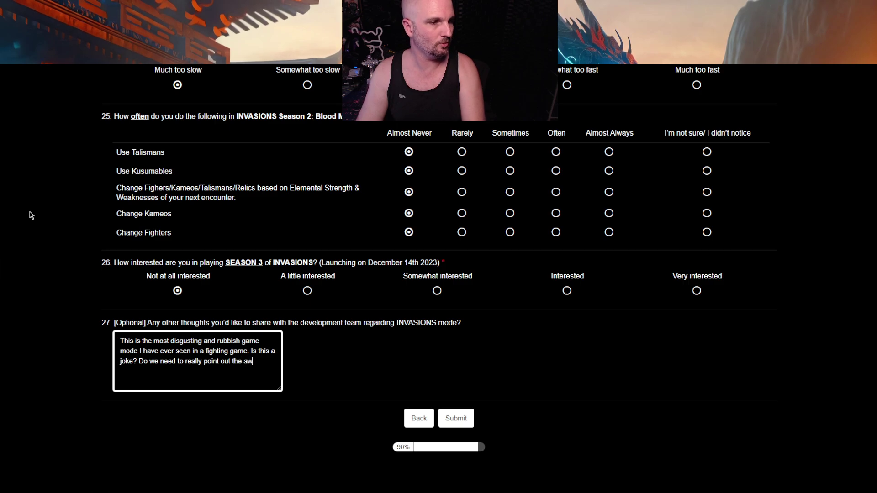
text(esome game modes previous )
text(MK games had prior)
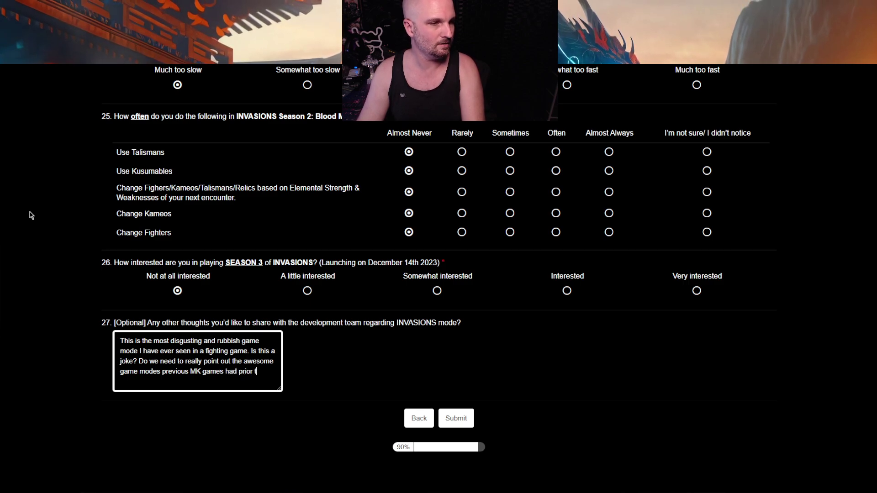
text( to the NRS)
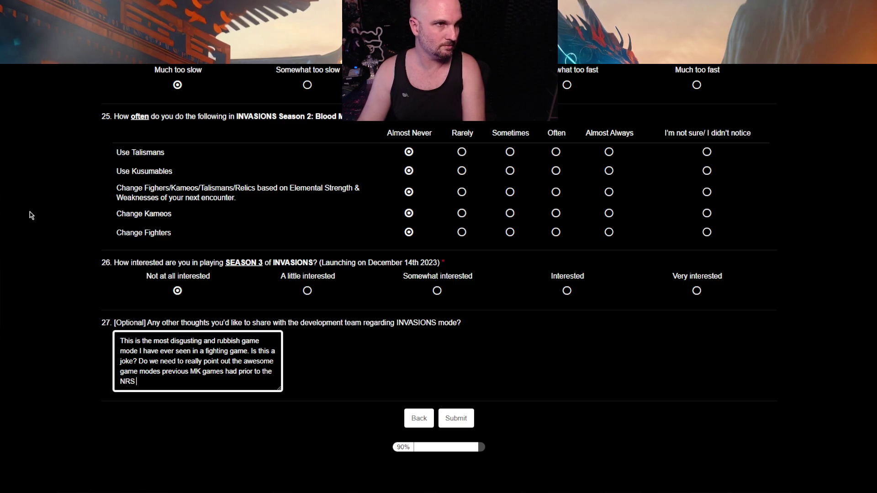
text( infec)
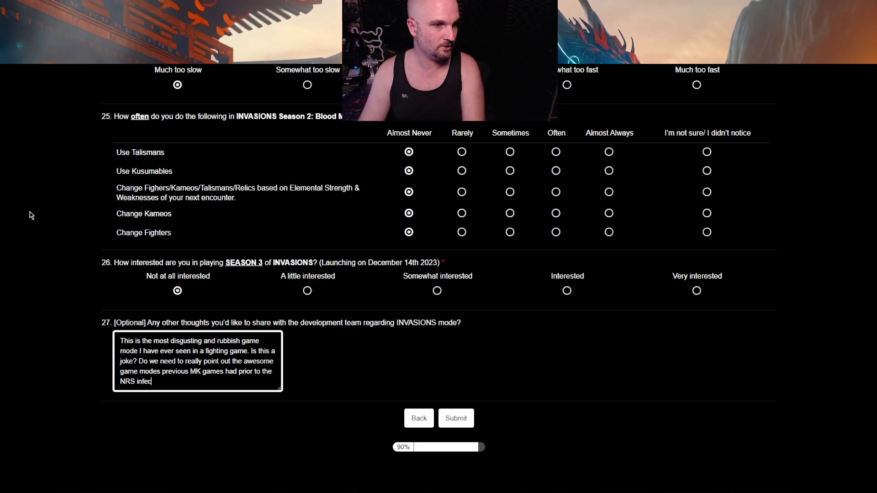
text(tion since MKX?)
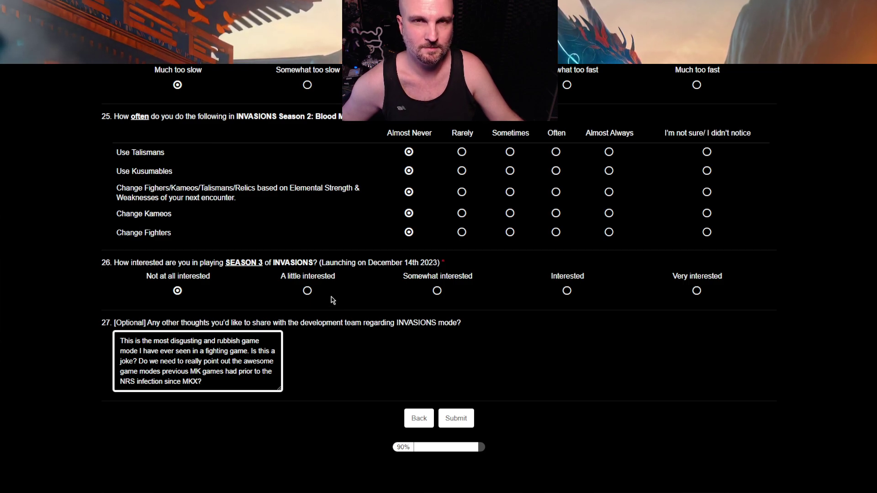
Send off the finished Invasions survey from its final page
click(456, 418)
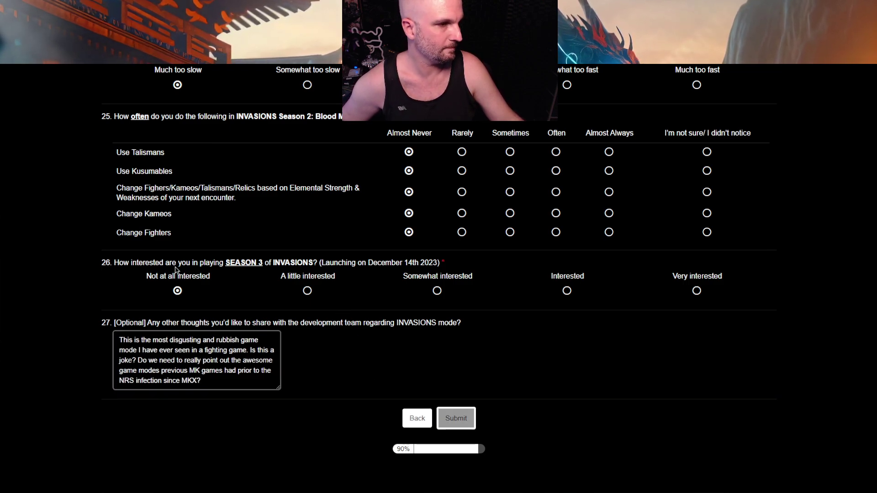